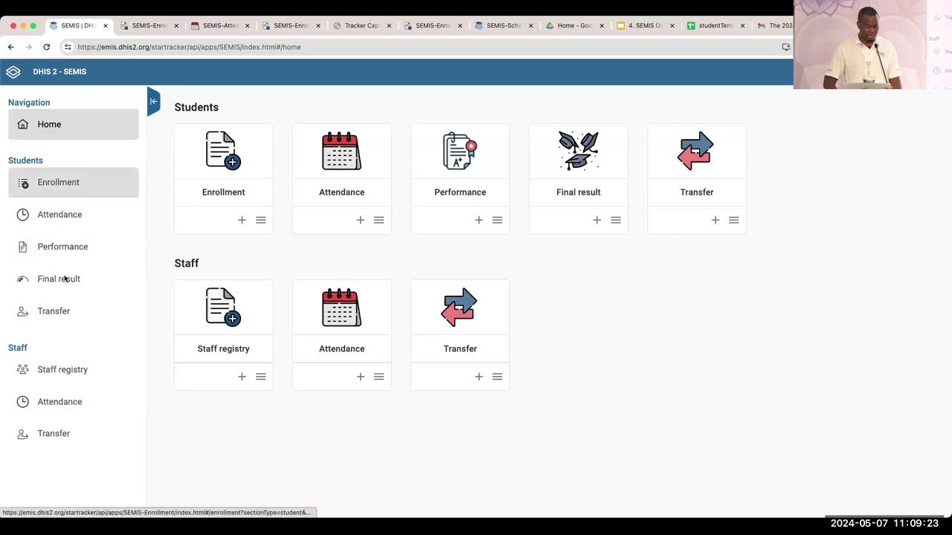
Step: Open student Enrollment and filter the list to school Barrow Kunda LBS, Grade 1, class/section A
click(75, 191)
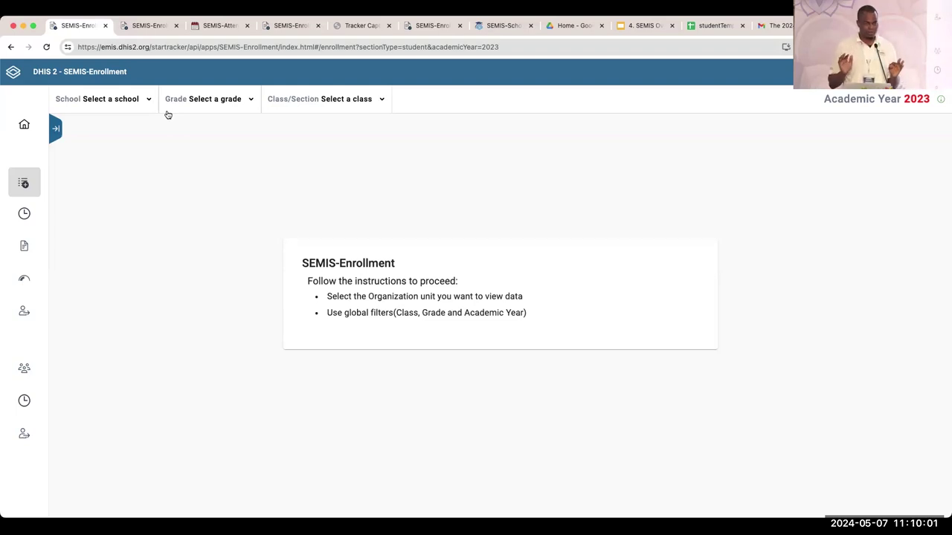
click(119, 104)
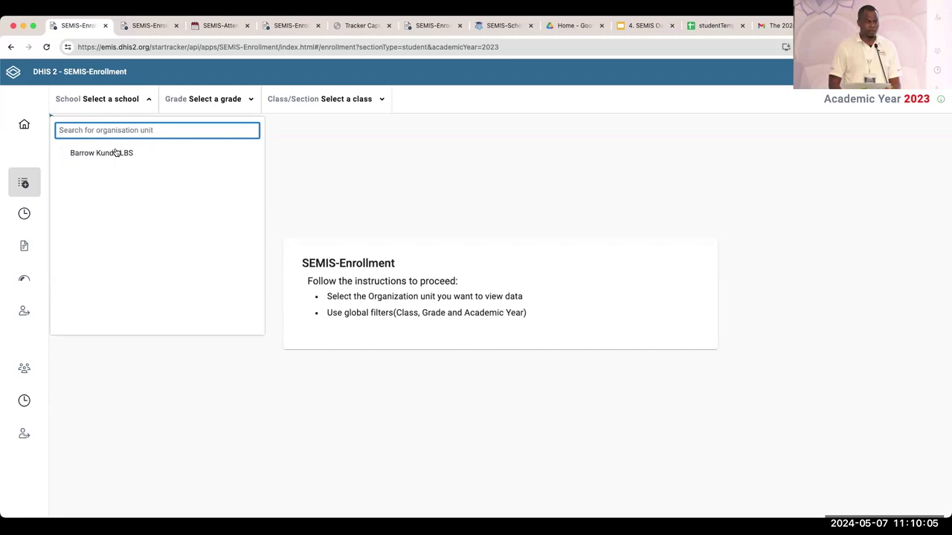
click(113, 155)
click(231, 105)
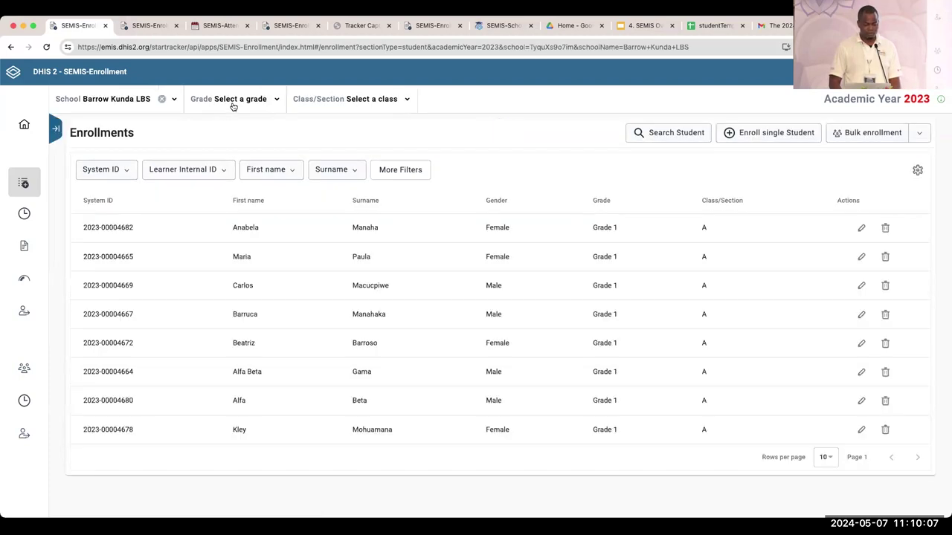
click(212, 152)
click(357, 99)
click(332, 176)
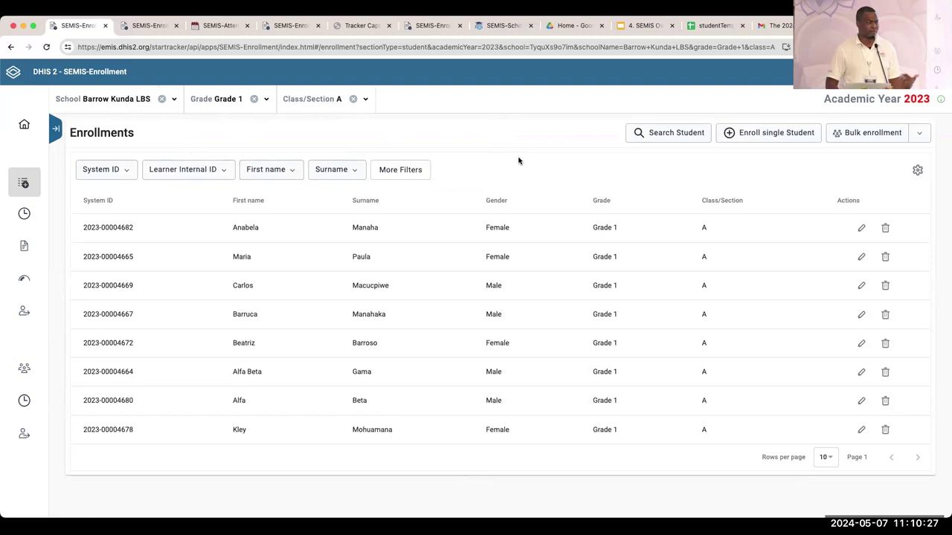
Step: Start a single student enrollment with academic year 2023, Grade 1 and class/section Not defined
click(776, 134)
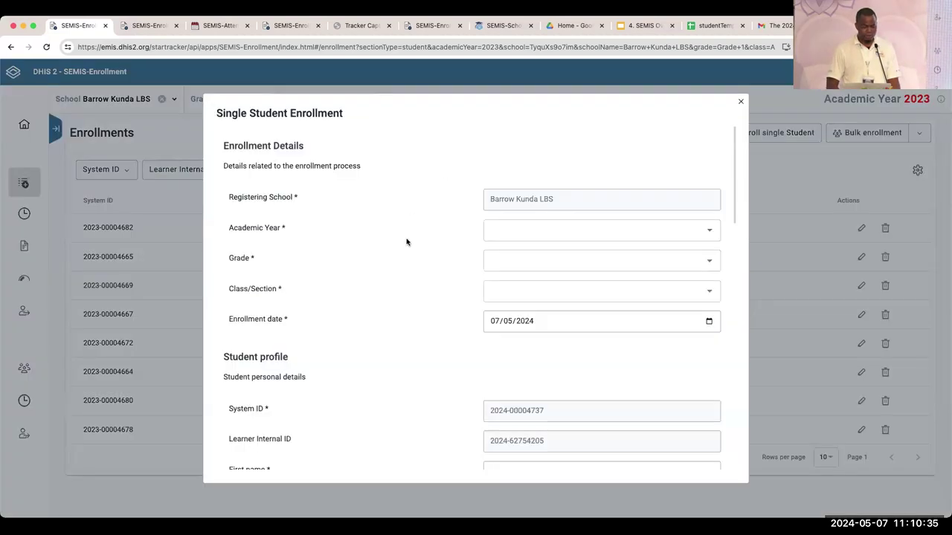
scroll(406, 260, down, 1)
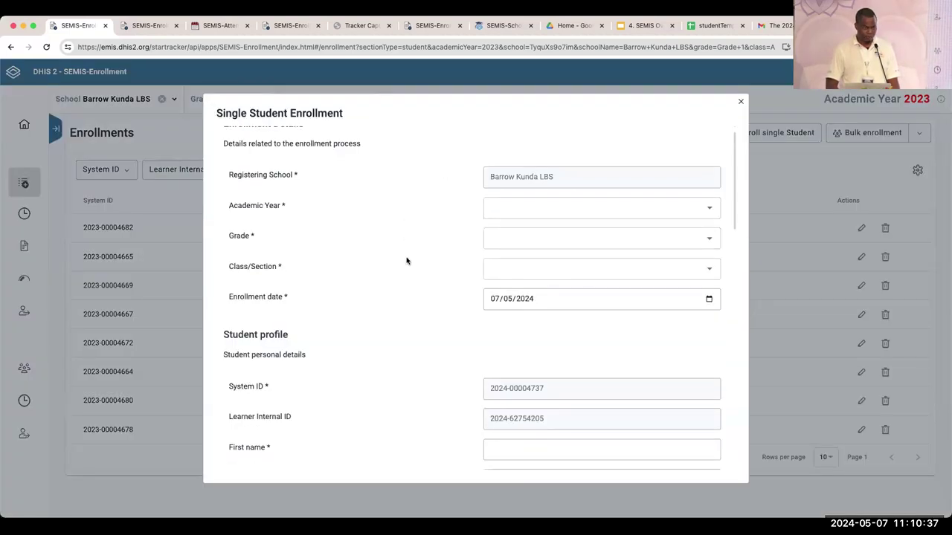
scroll(406, 260, down, 1)
click(708, 196)
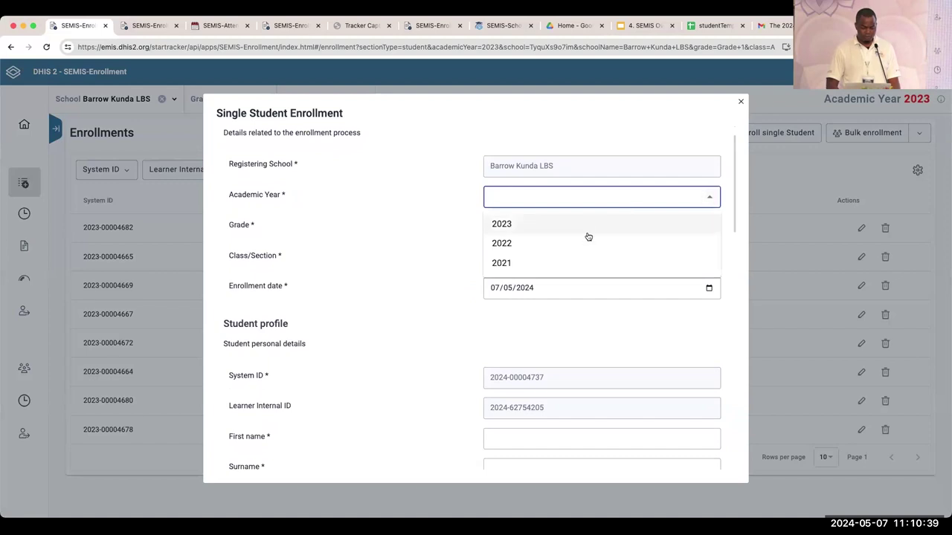
click(589, 226)
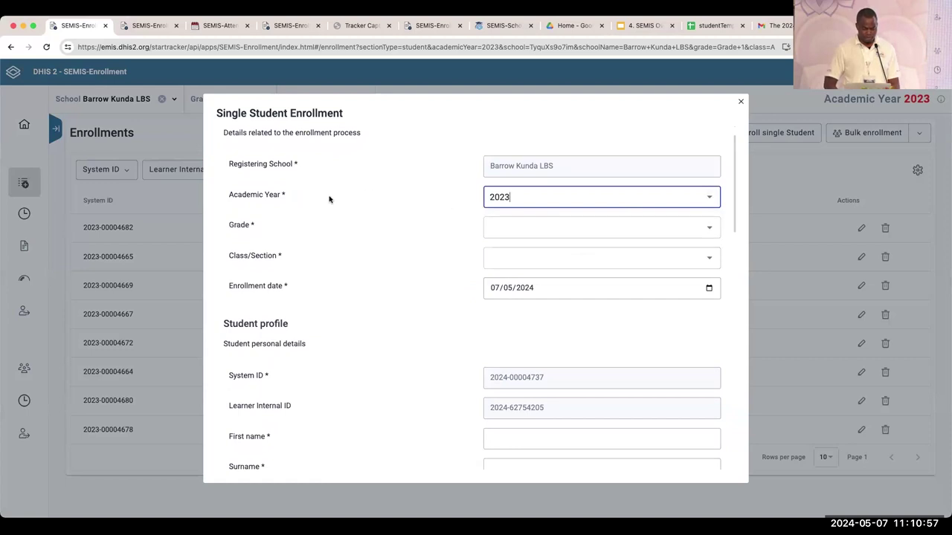
click(710, 229)
click(710, 254)
click(701, 199)
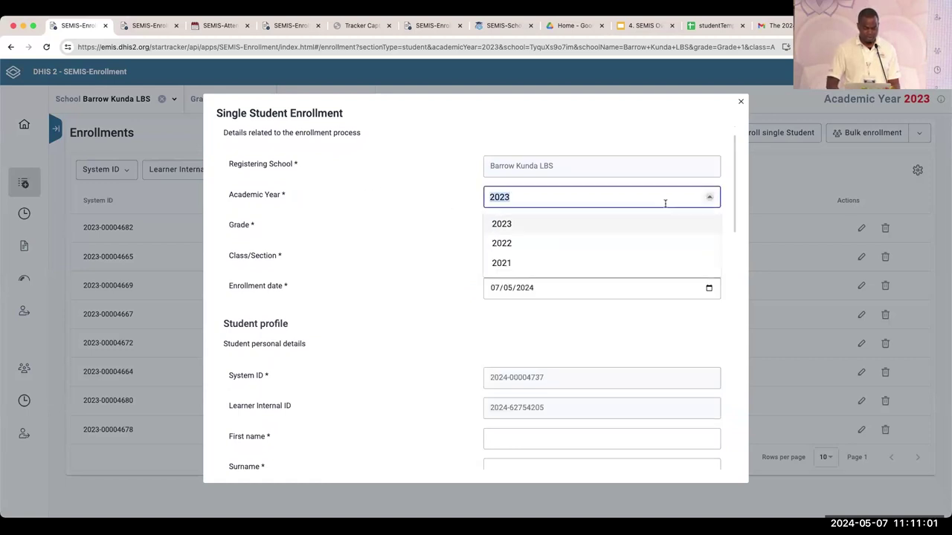
click(461, 257)
click(535, 256)
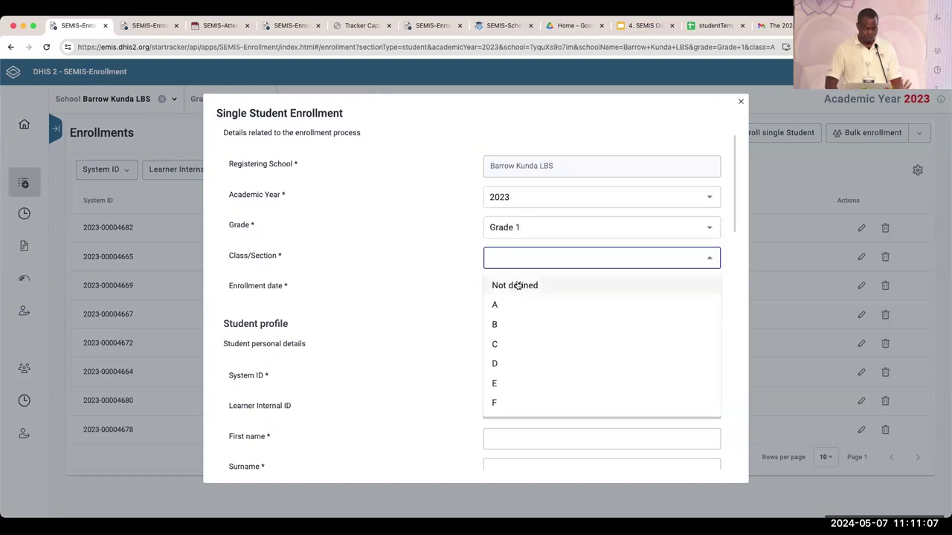
click(514, 285)
Step: Fill in the student's first name and surname along with the suggested contact details, and set the gender to Male
scroll(512, 302, down, 5)
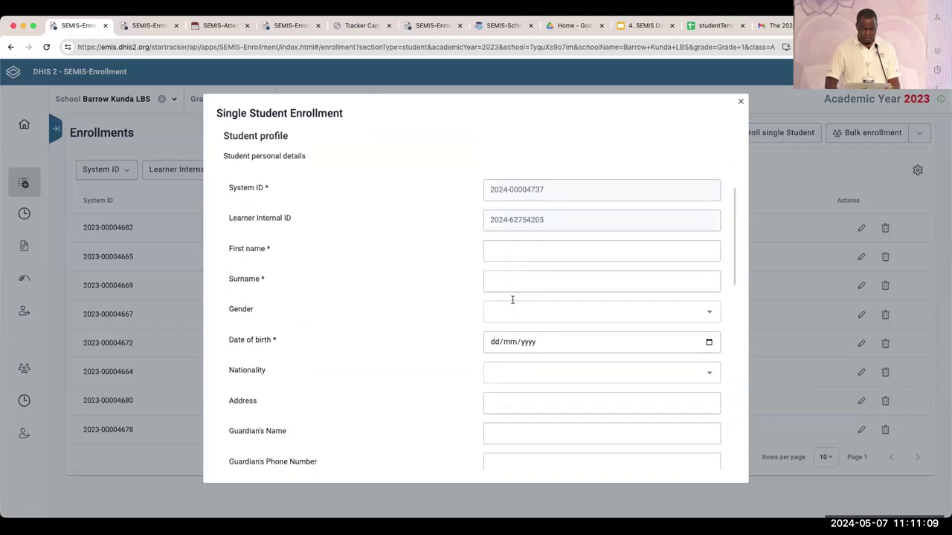
click(525, 168)
click(558, 197)
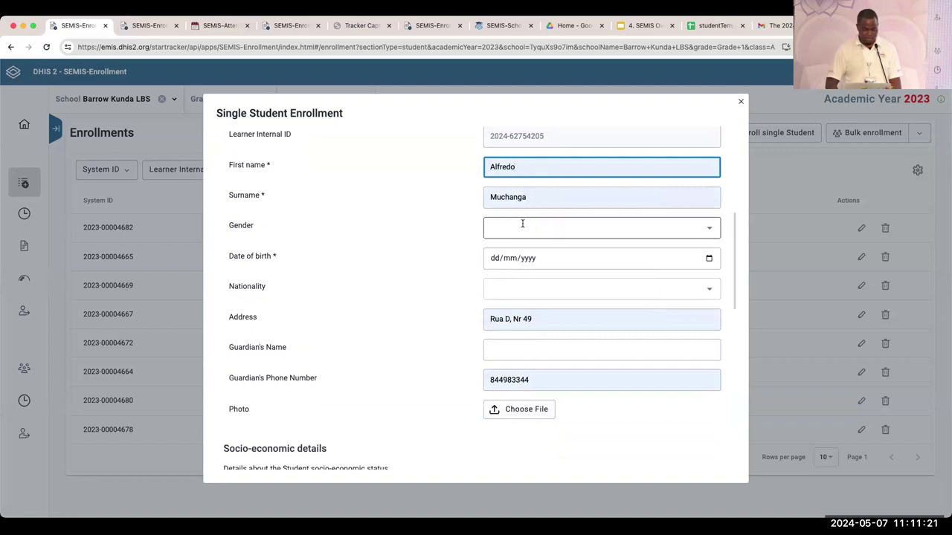
click(549, 233)
click(521, 255)
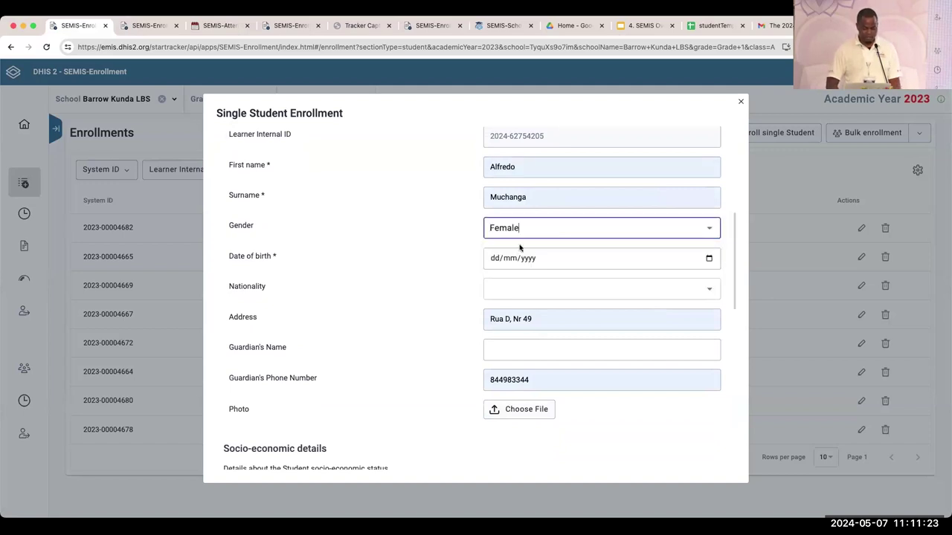
click(530, 229)
click(520, 274)
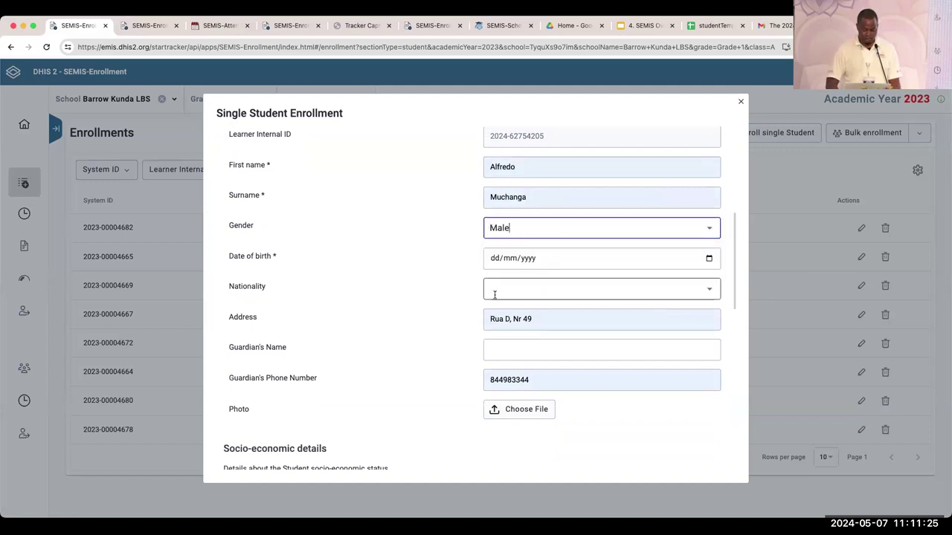
Step: Enter the student's date of birth in the student profile
scroll(494, 297, down, 3)
scroll(494, 297, up, 9)
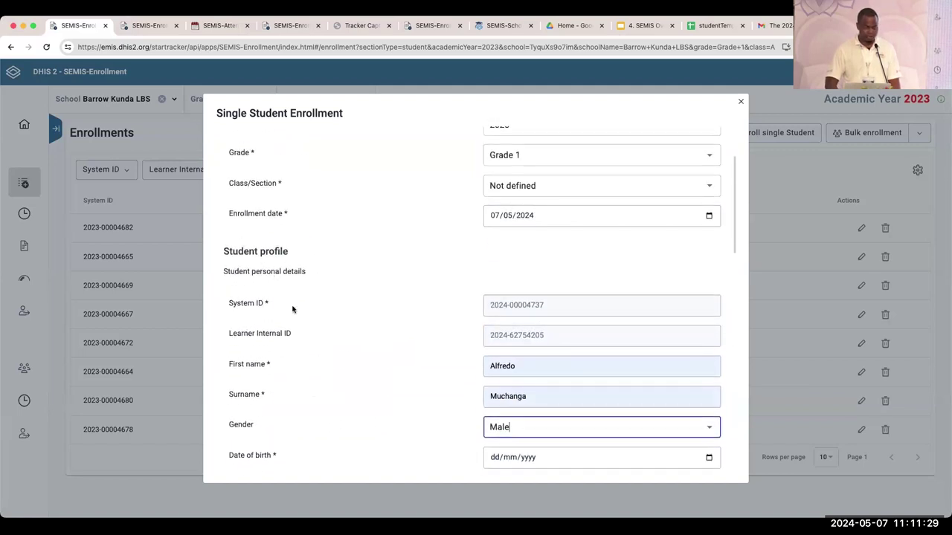
scroll(339, 340, down, 2)
scroll(338, 340, down, 3)
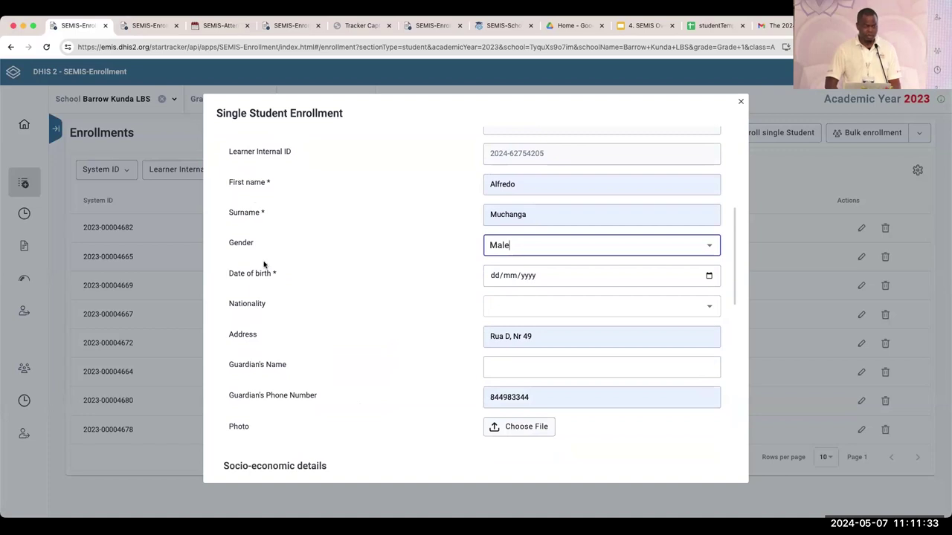
scroll(281, 318, down, 2)
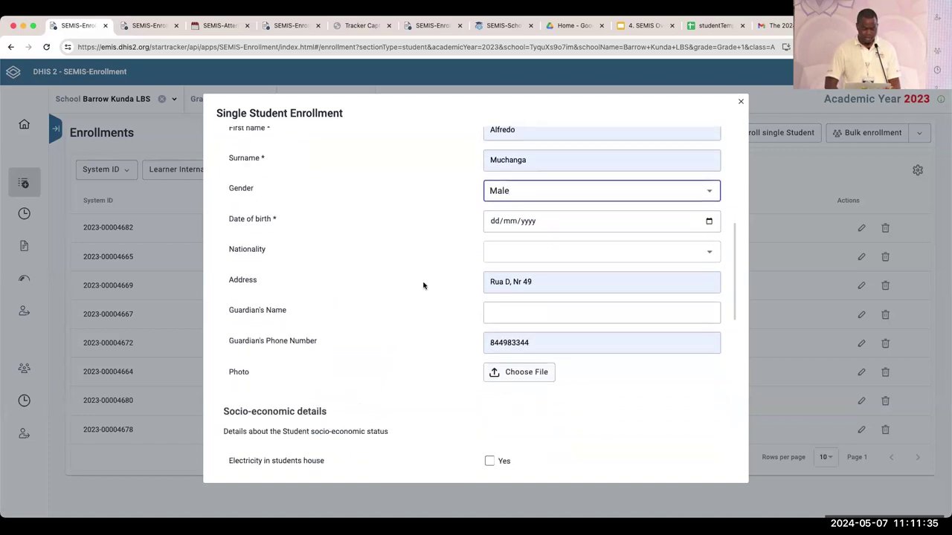
click(710, 221)
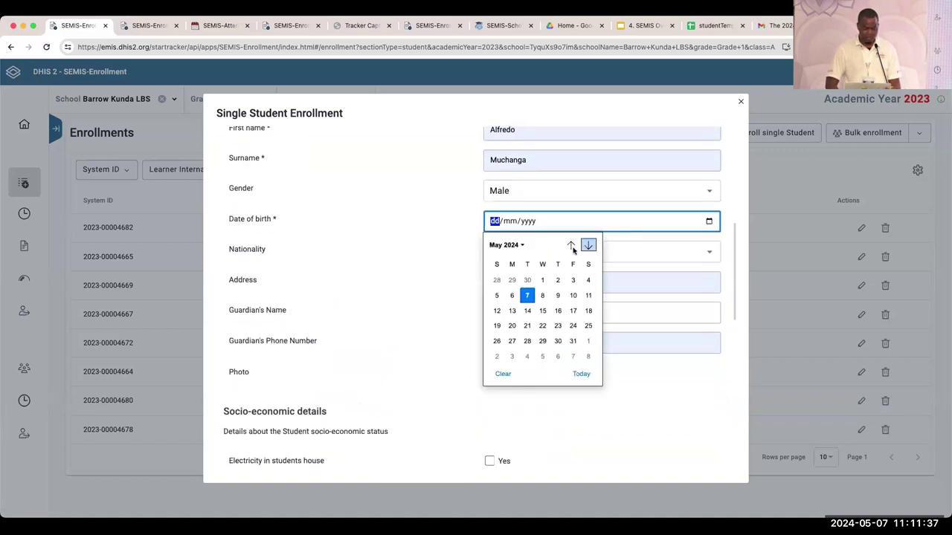
click(521, 245)
scroll(528, 299, up, 2)
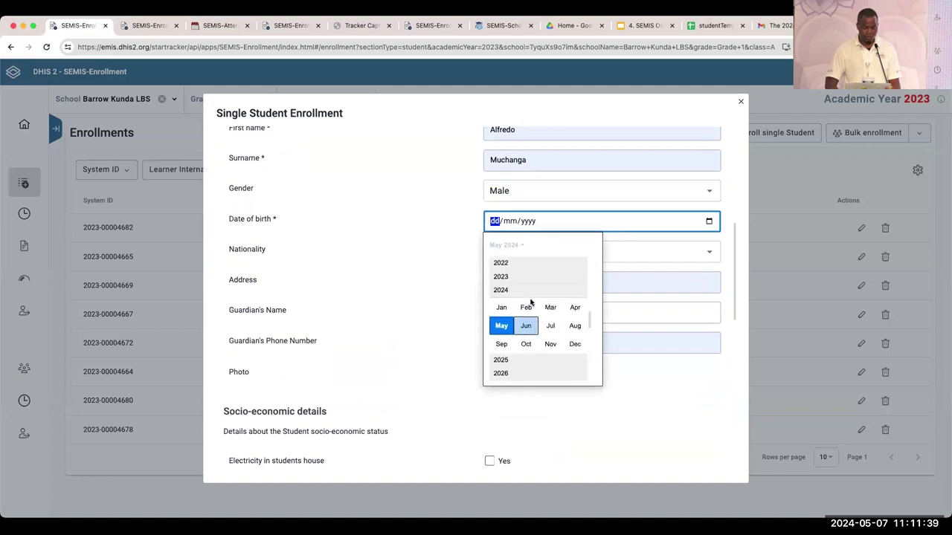
click(519, 265)
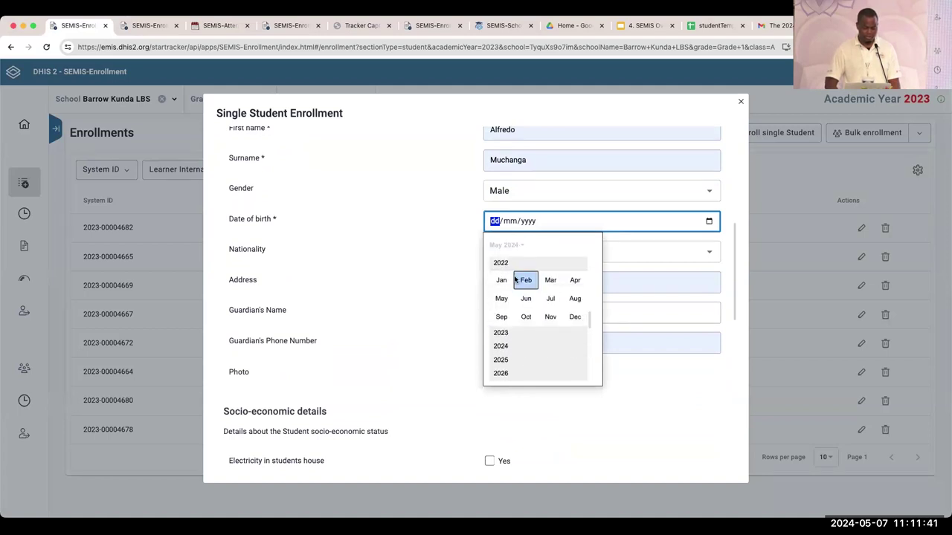
click(515, 279)
click(527, 278)
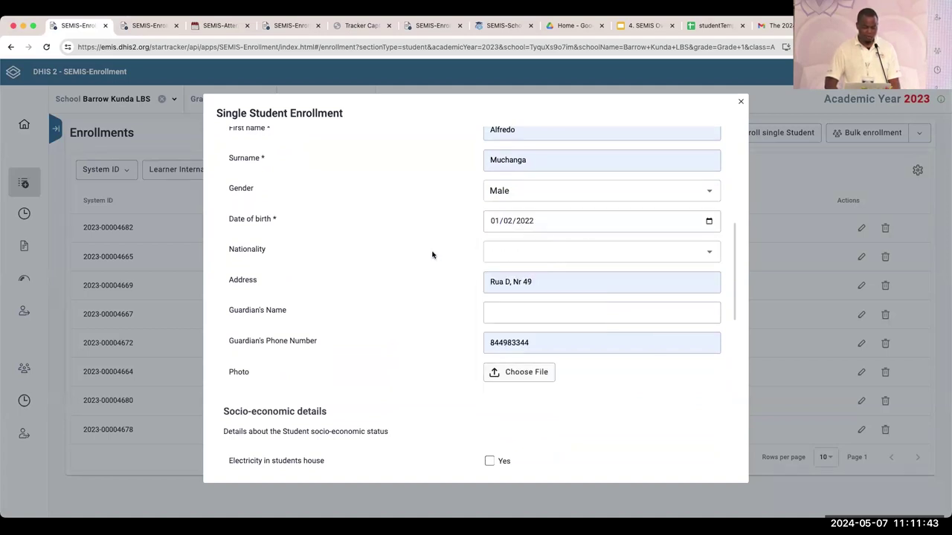
Step: Set the student's nationality to Sri Lankan
scroll(432, 255, down, 2)
click(512, 198)
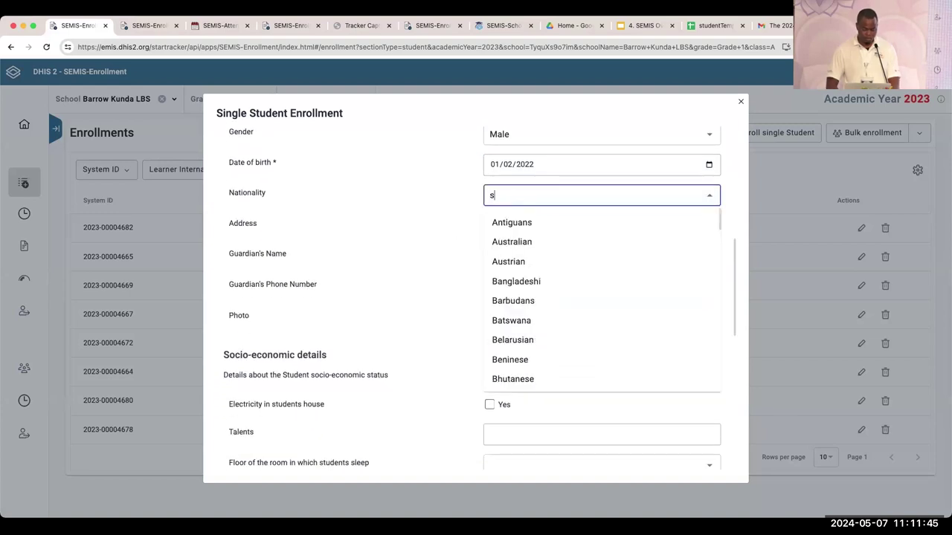
text(sri)
click(512, 221)
Step: Answer Yes for electricity in the student's house and for living with parents, and save and close the enrollment
scroll(490, 240, down, 2)
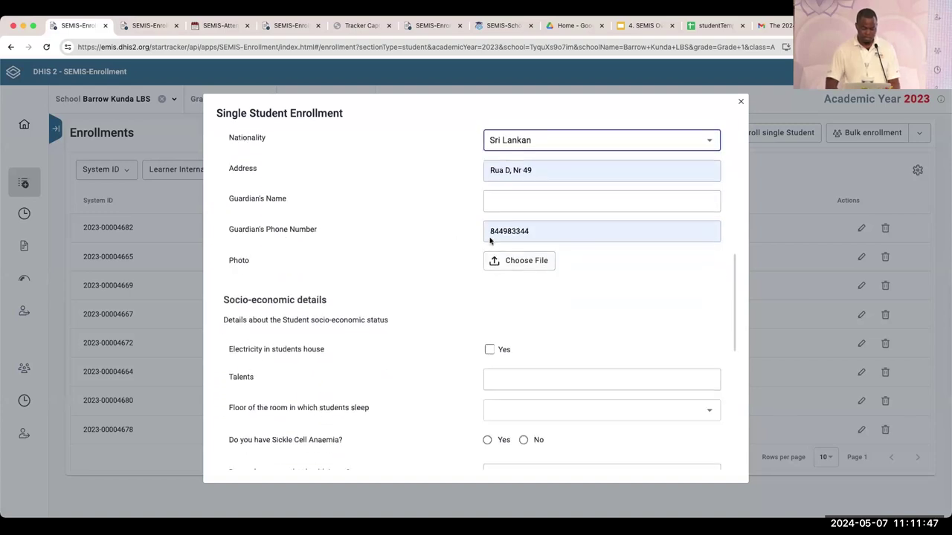
scroll(490, 240, down, 2)
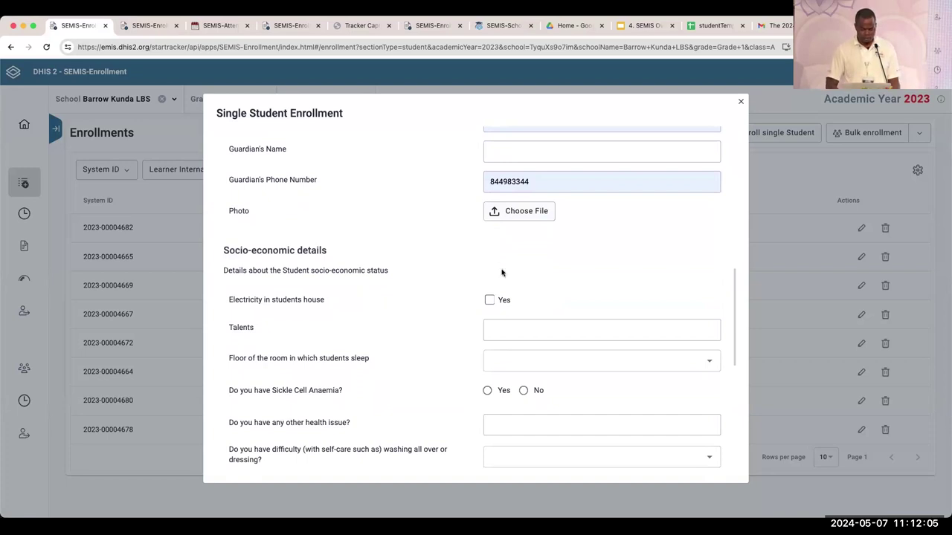
scroll(503, 272, down, 1)
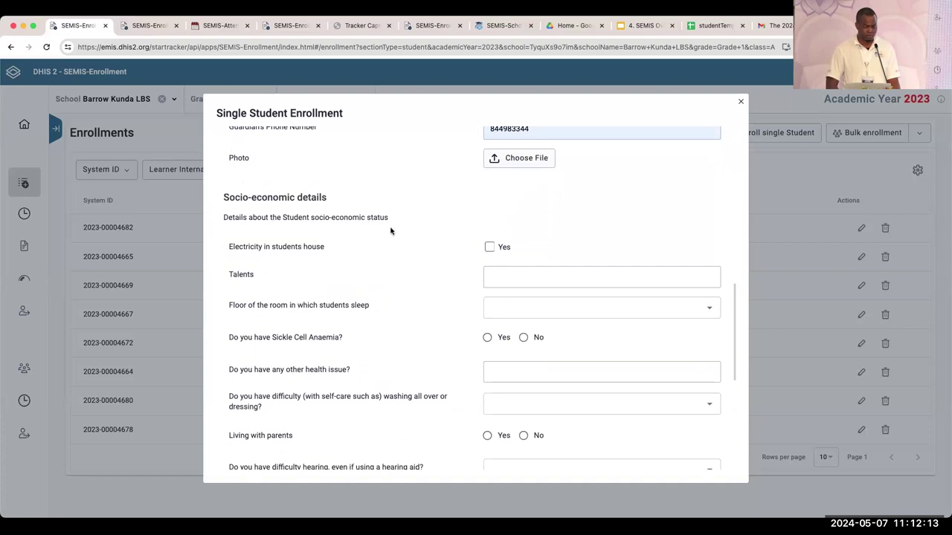
click(489, 248)
scroll(489, 250, down, 2)
scroll(490, 250, down, 1)
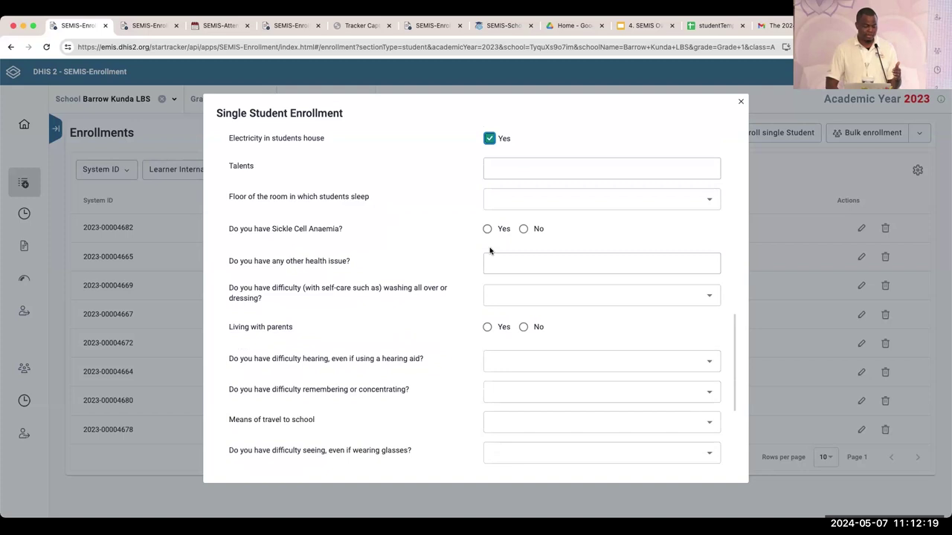
scroll(489, 251, down, 3)
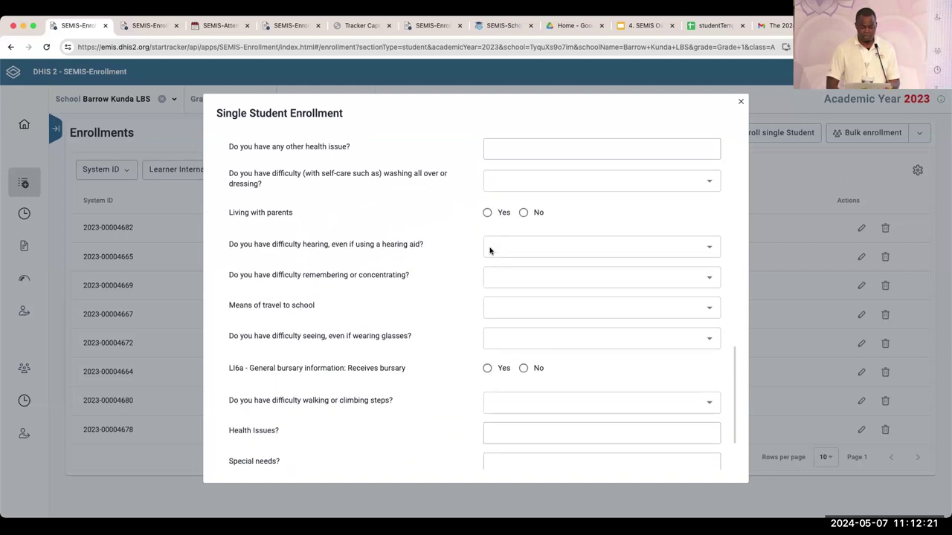
scroll(489, 251, up, 1)
click(487, 203)
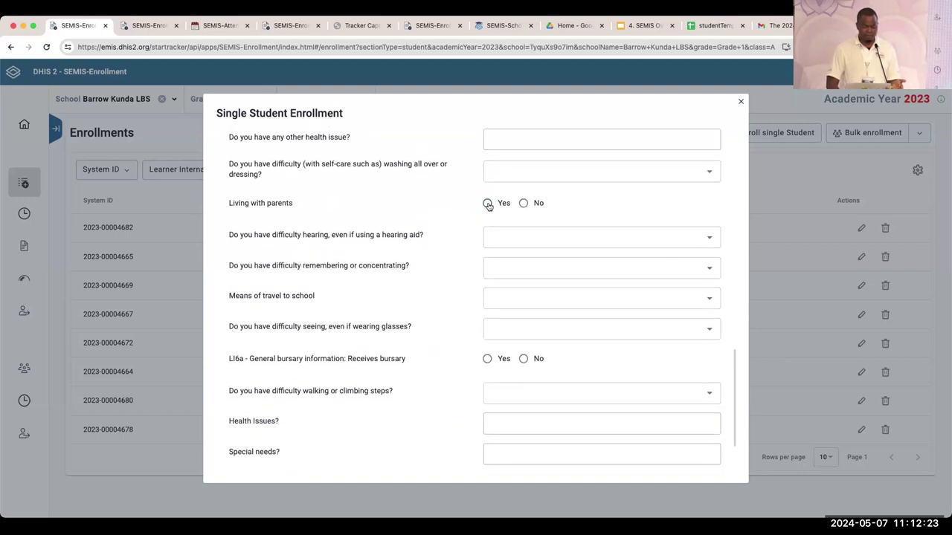
scroll(508, 295, down, 2)
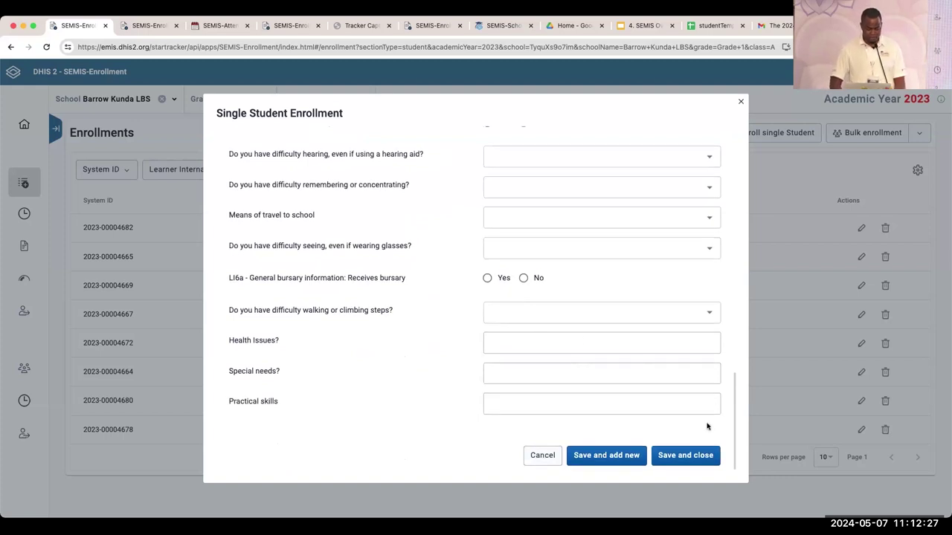
click(689, 455)
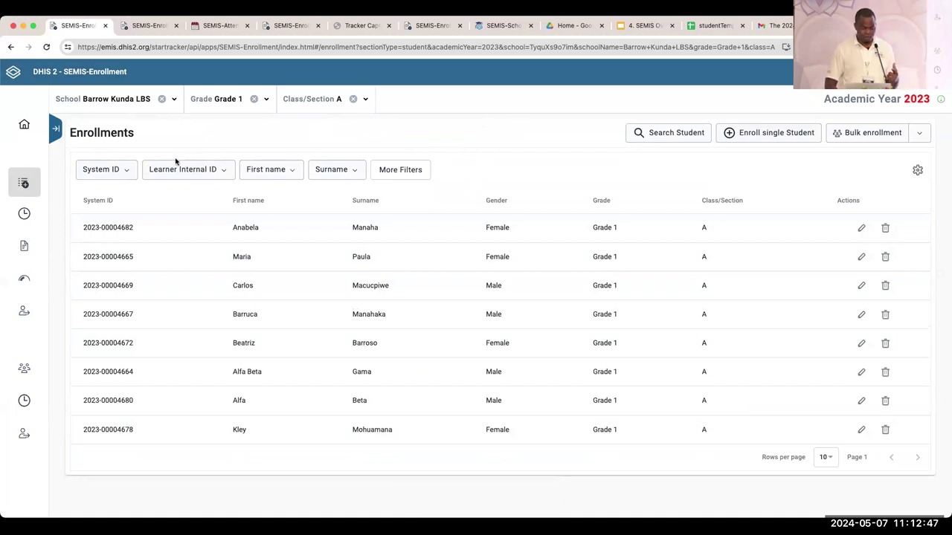
Step: Open student Attendance for the same class and view the attendance records for May 3, 2024
click(23, 213)
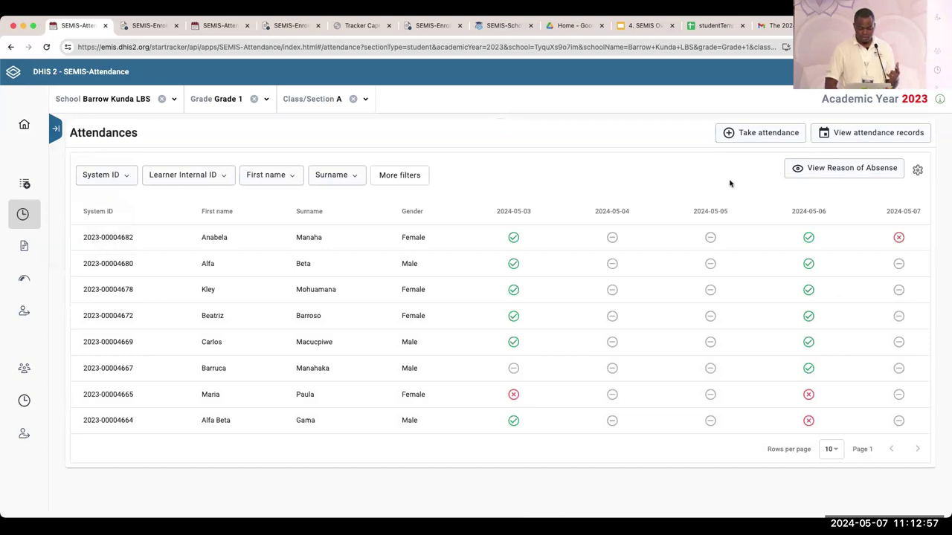
click(866, 132)
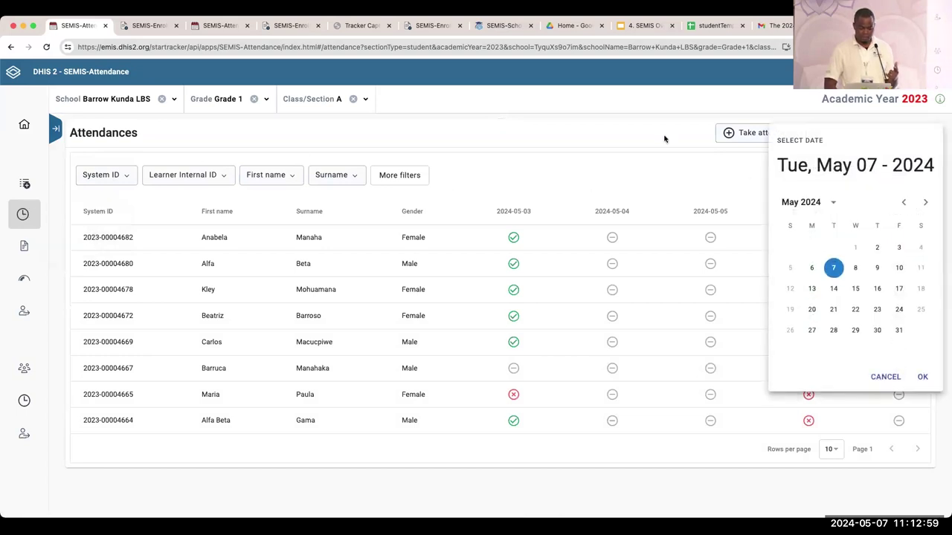
click(885, 377)
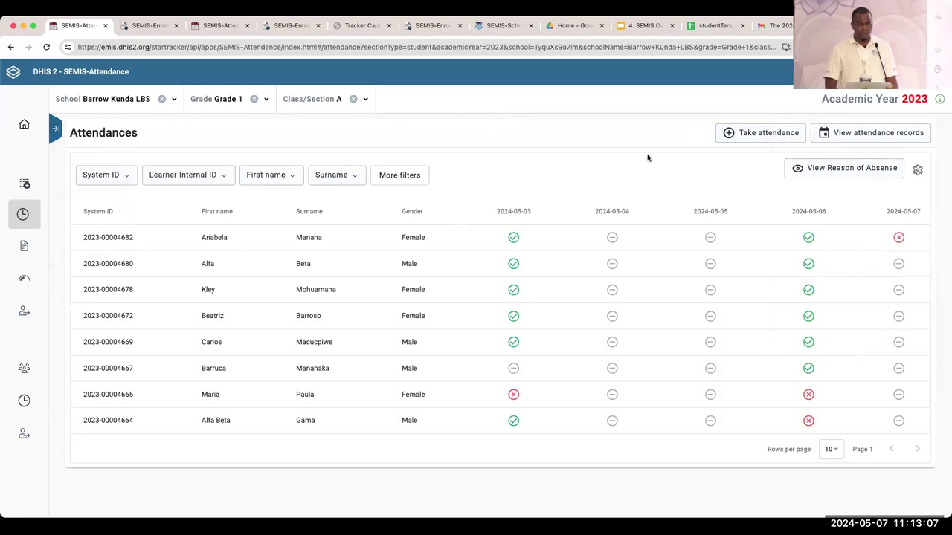
click(846, 134)
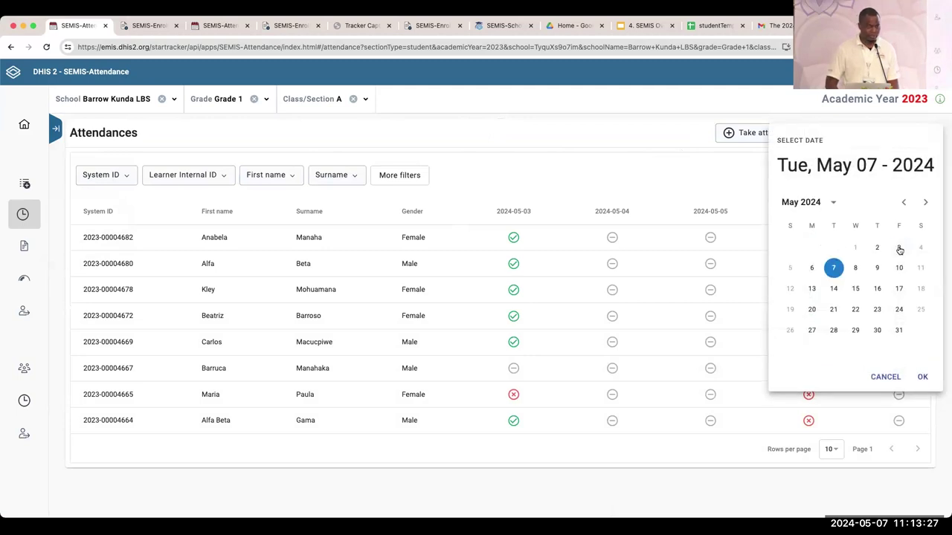
click(898, 249)
click(922, 377)
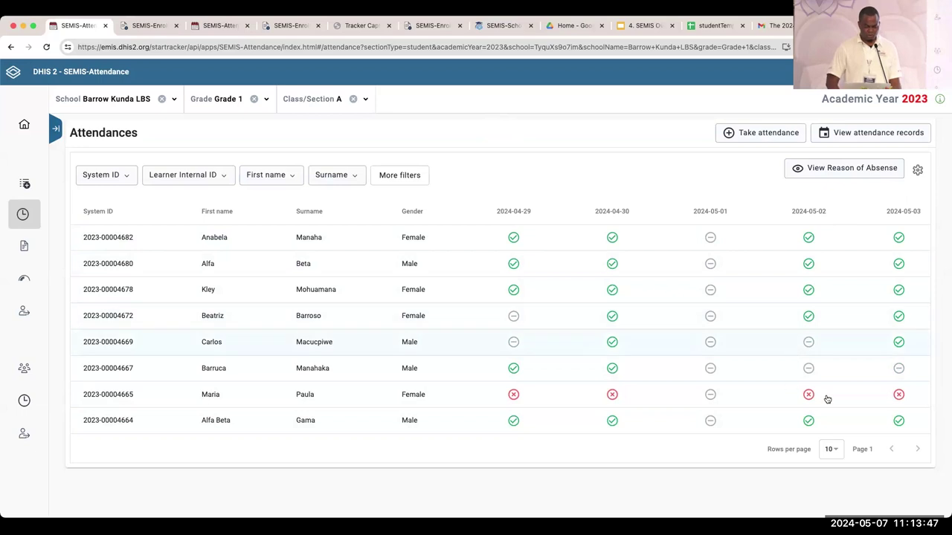
Step: Show the reasons of absence in the attendance records, and start taking attendance for May 7, 2024
click(847, 171)
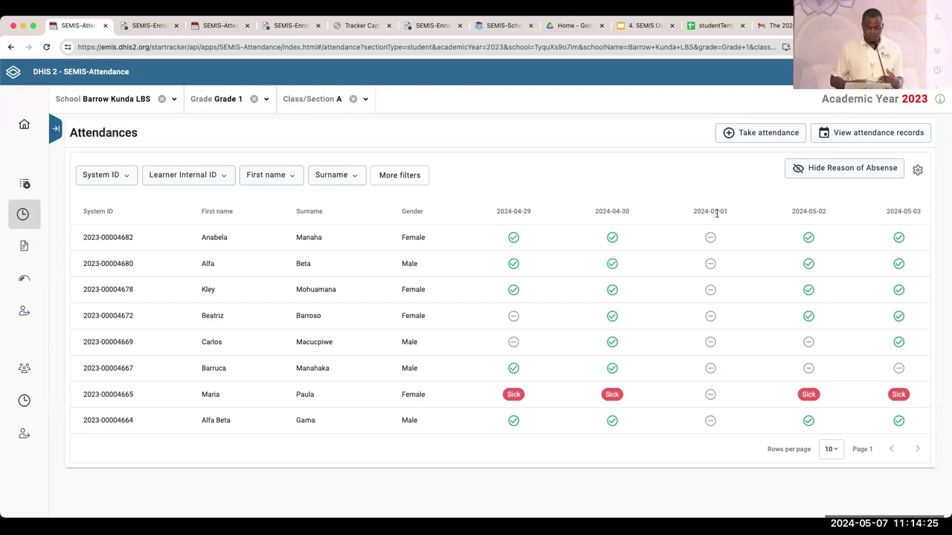
click(753, 137)
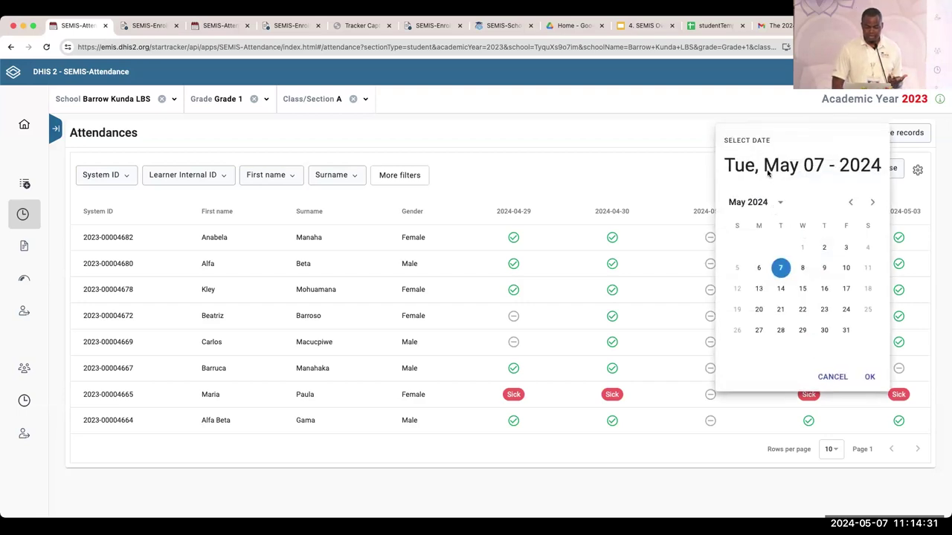
click(869, 377)
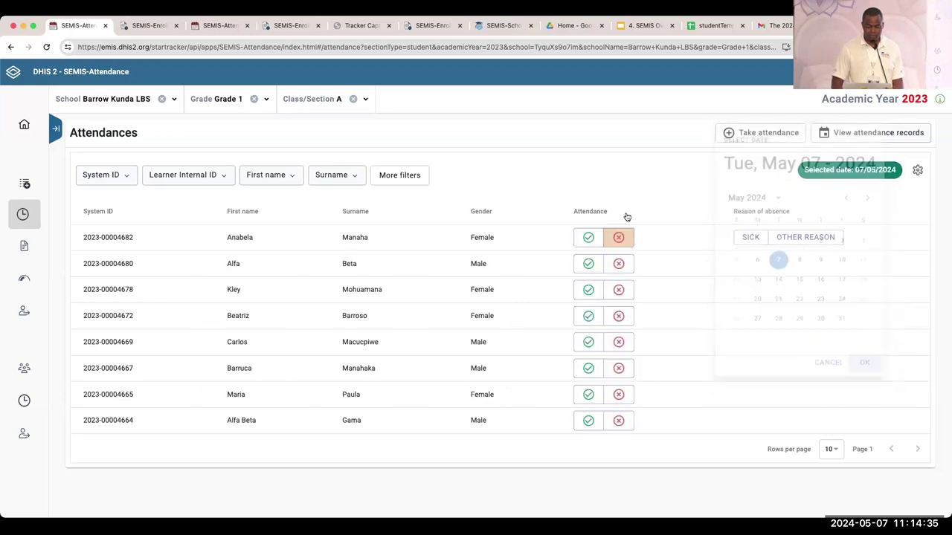
Step: Mark the third, fourth and last three students in the list present, and the fifth student absent
click(588, 263)
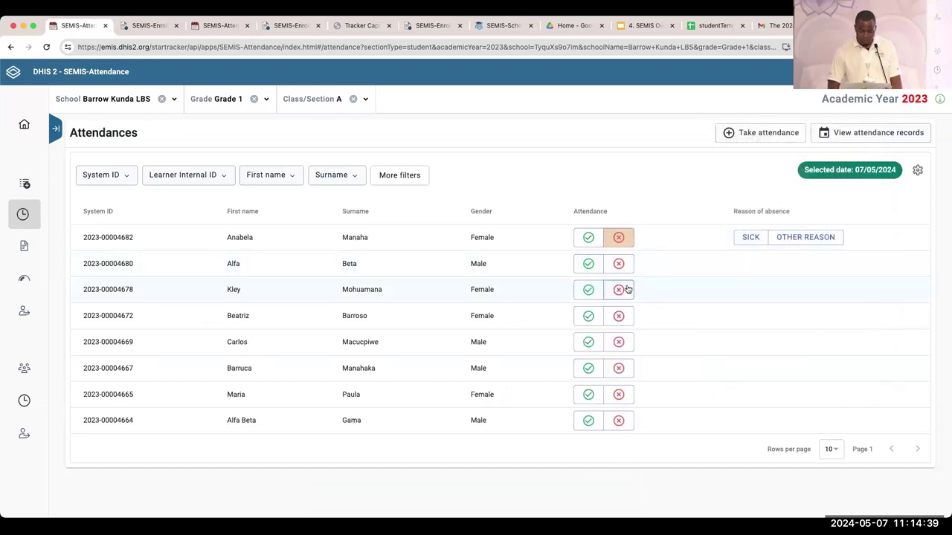
click(589, 292)
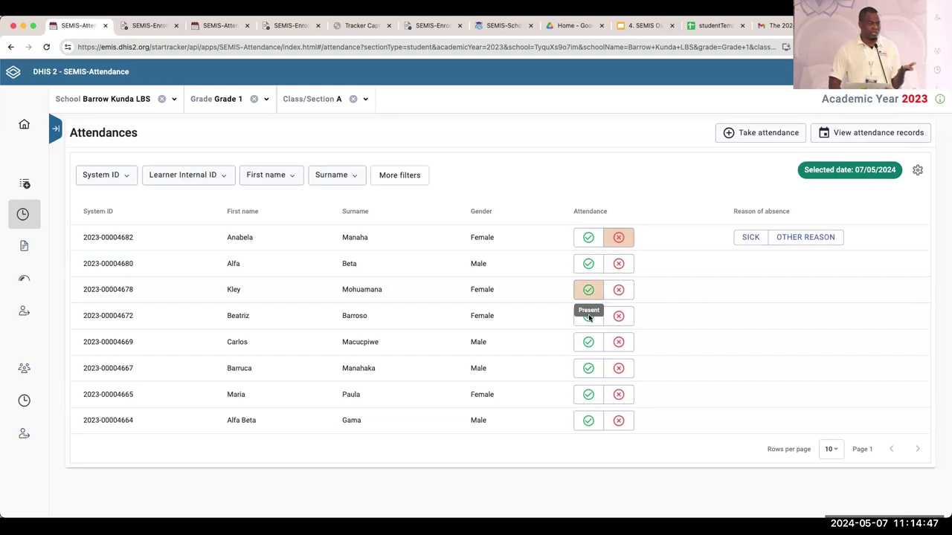
click(589, 317)
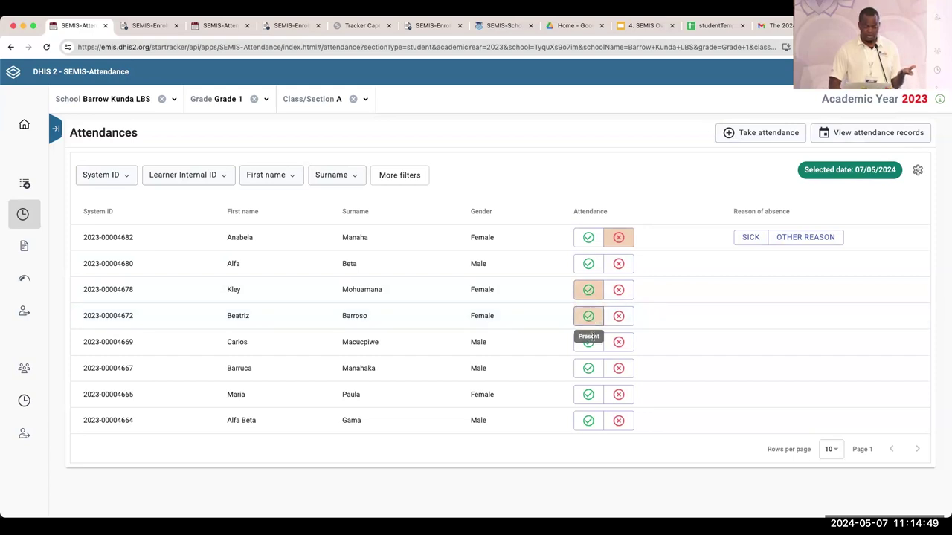
click(589, 342)
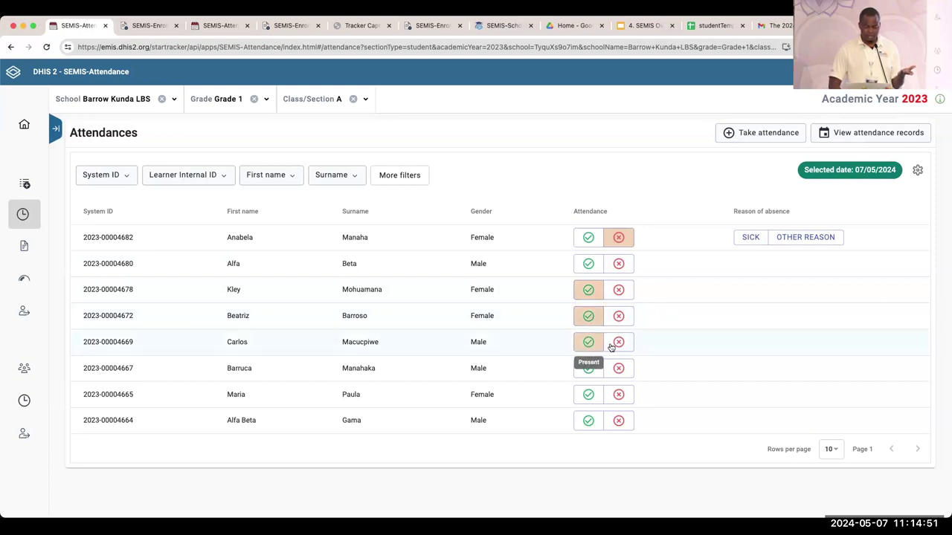
click(618, 341)
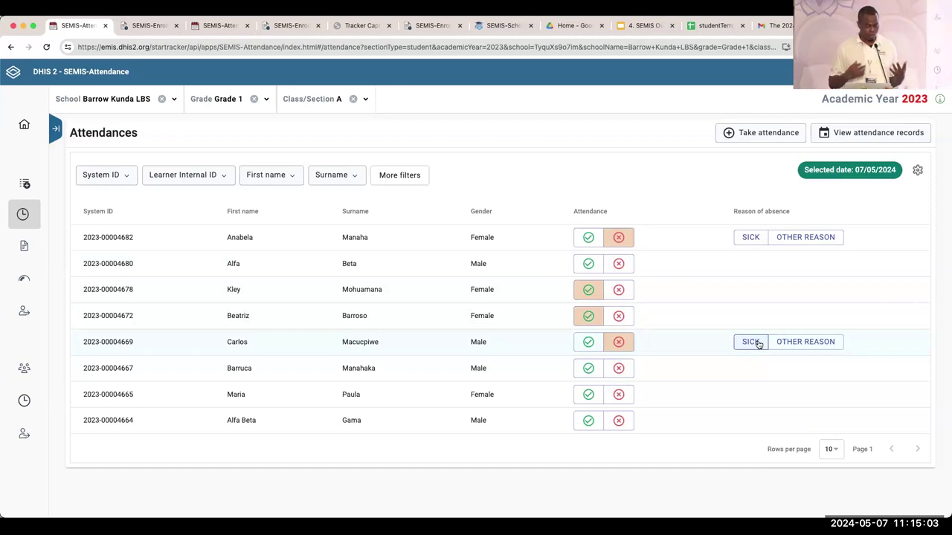
click(588, 394)
click(588, 422)
click(588, 368)
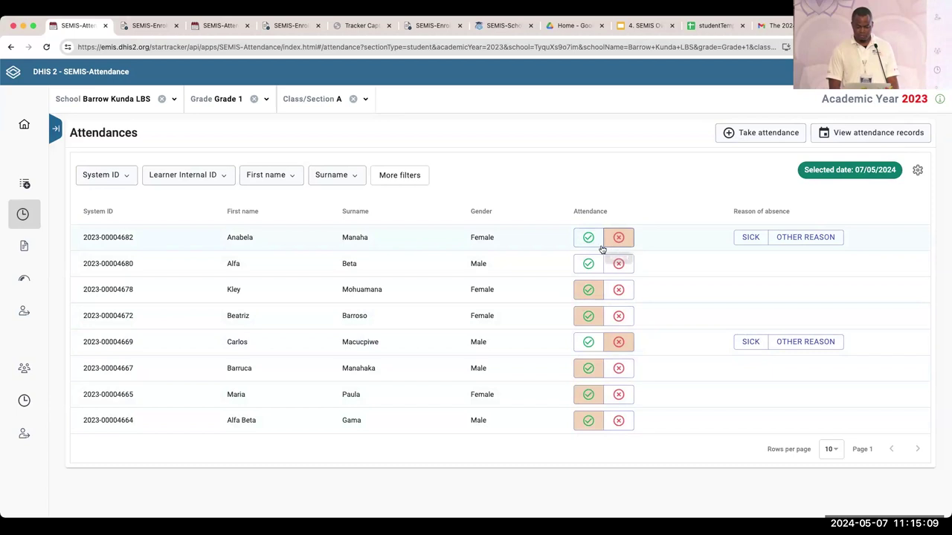
Step: View the class's attendance records for May 7, 2024
click(858, 132)
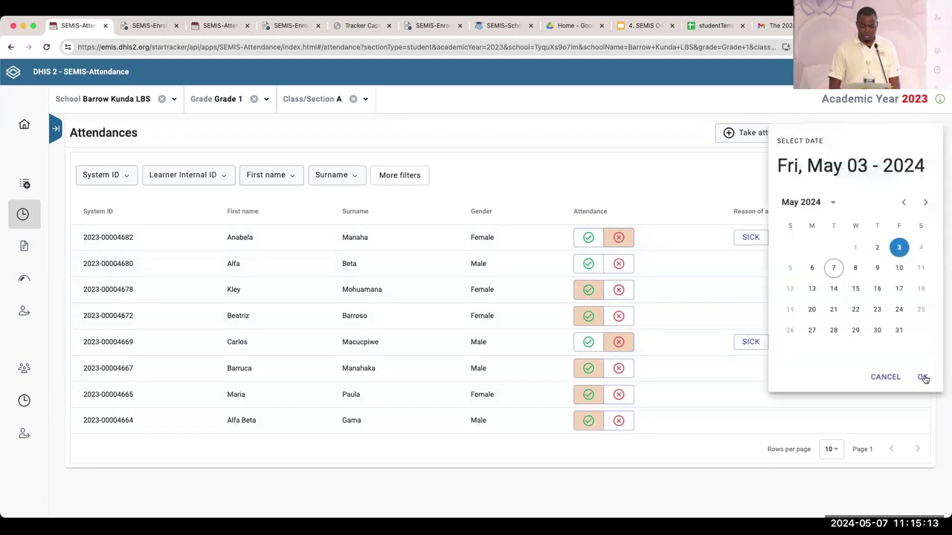
click(833, 268)
click(925, 380)
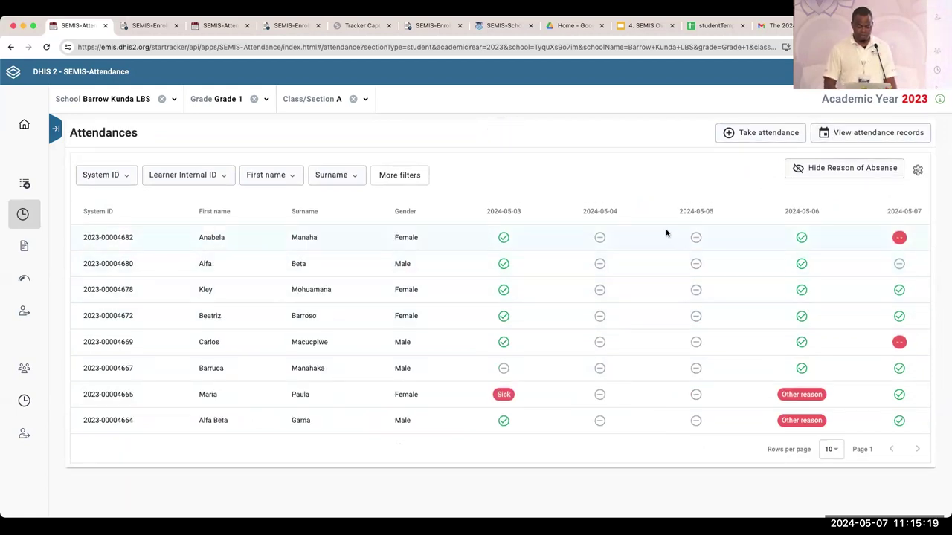
Step: Open student Performance for the same class, review the Term 1 marks and switch to Term 2
click(25, 246)
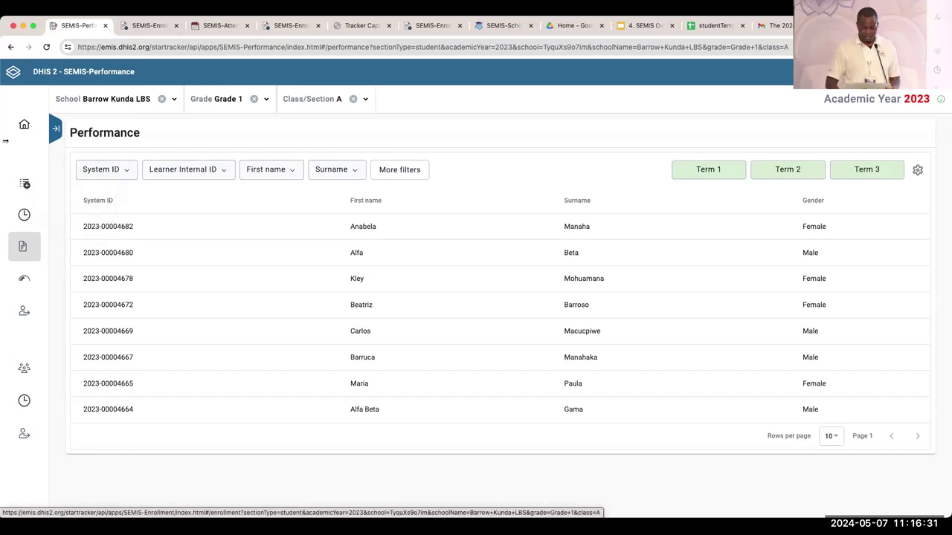
click(700, 170)
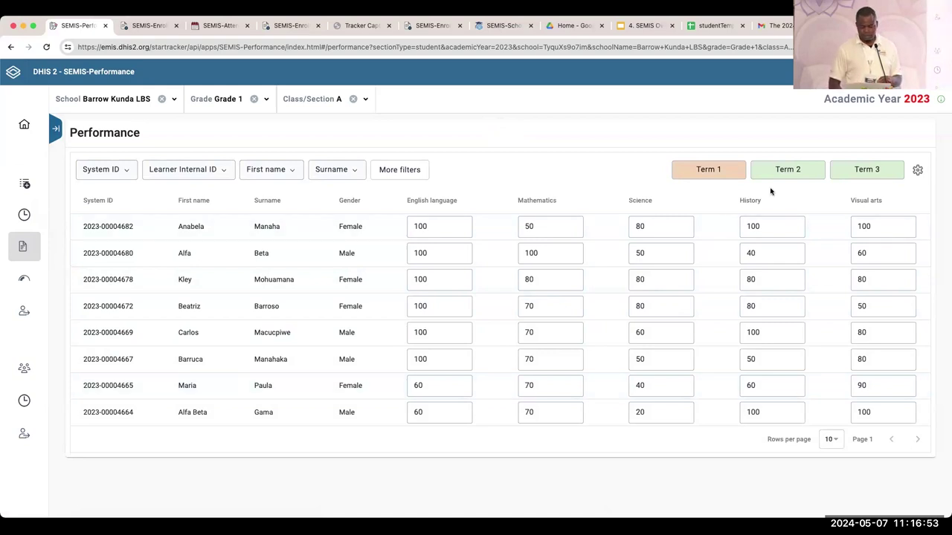
click(787, 170)
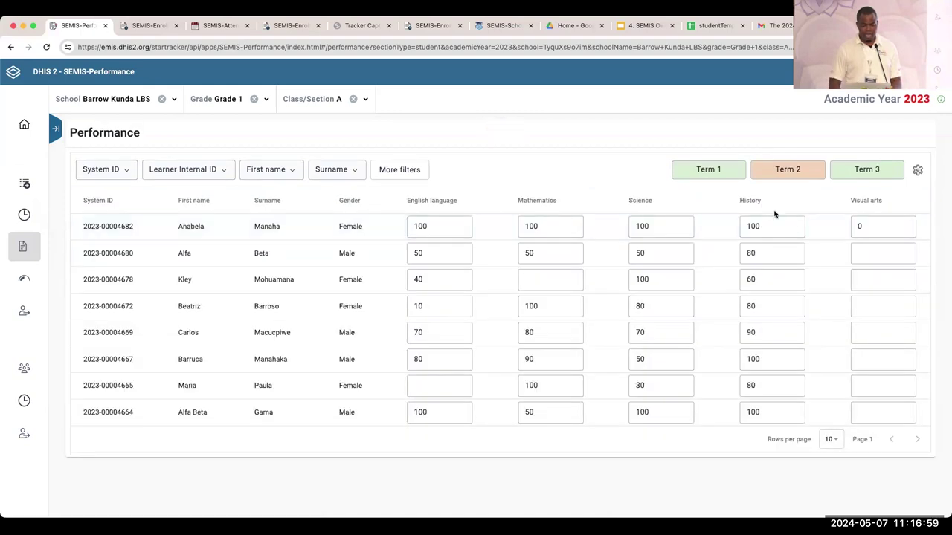
Step: Enter Term 2 Visual arts marks of 100, 80, 80, 100 and 100 for the first five students
click(867, 226)
key(BackSpace)
text(100)
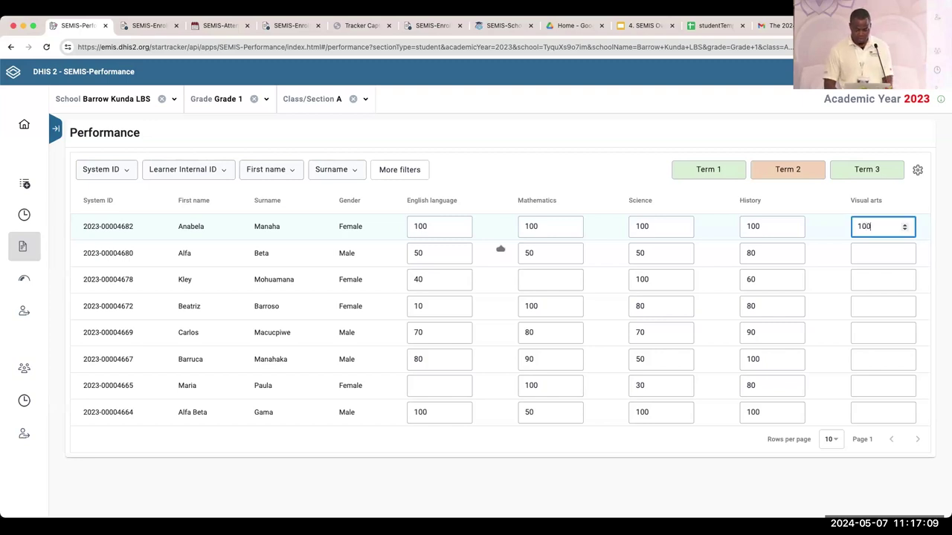
key(Return)
text(80)
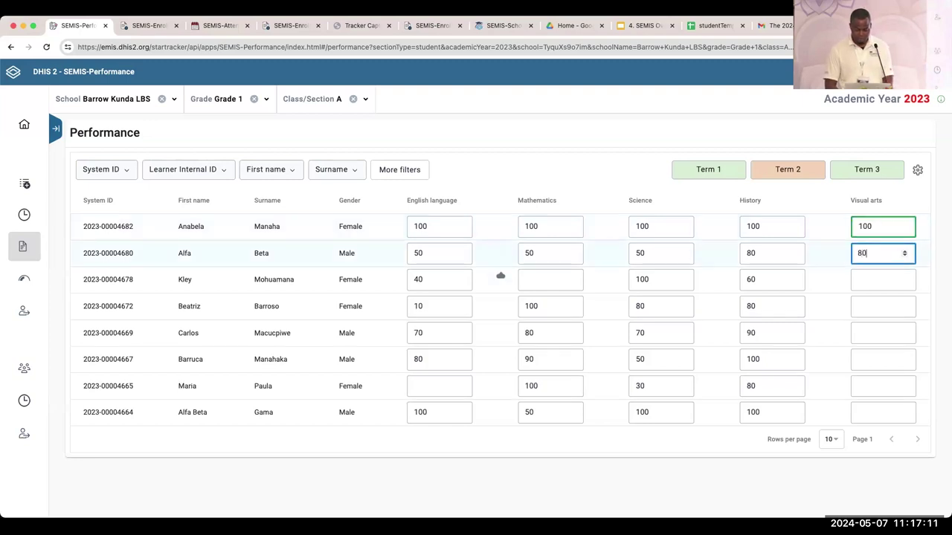
click(874, 282)
text(8)
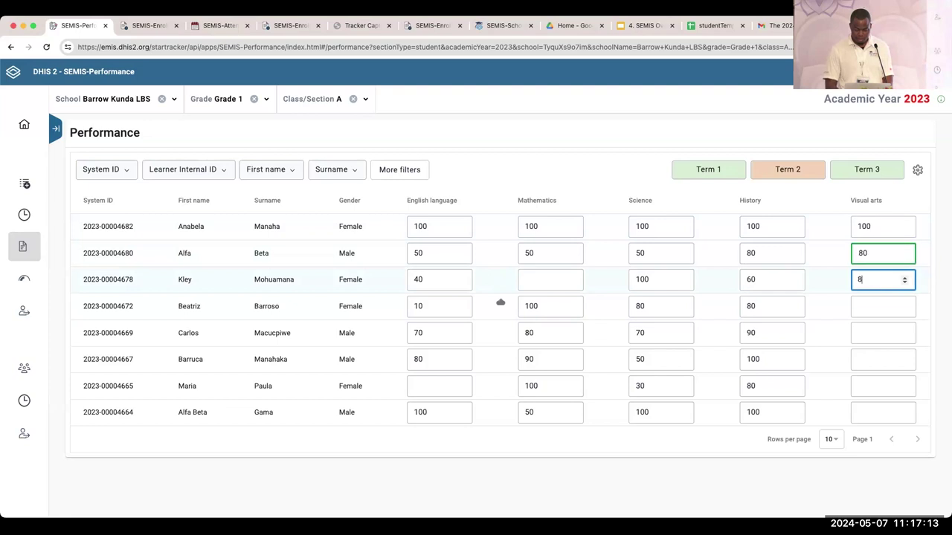
text(0)
key(Return)
text(100)
key(Return)
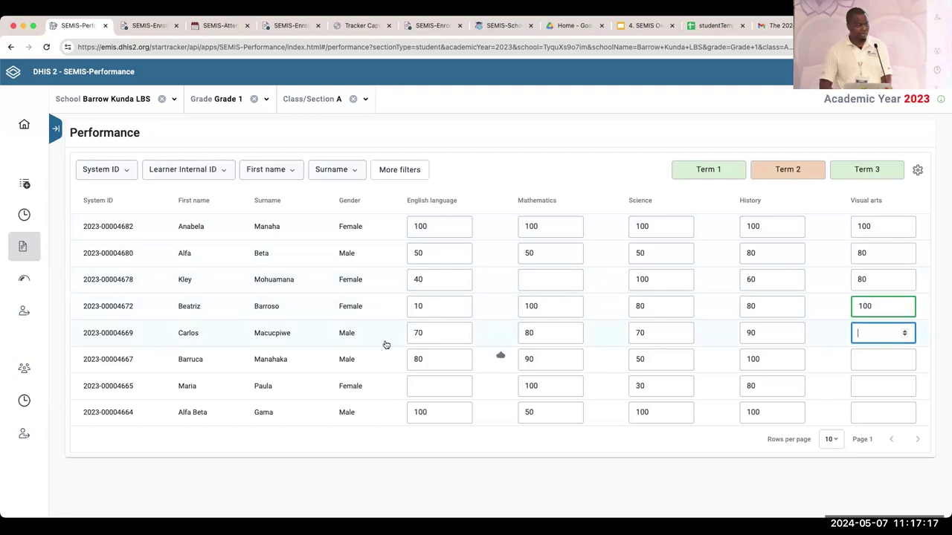
text(100)
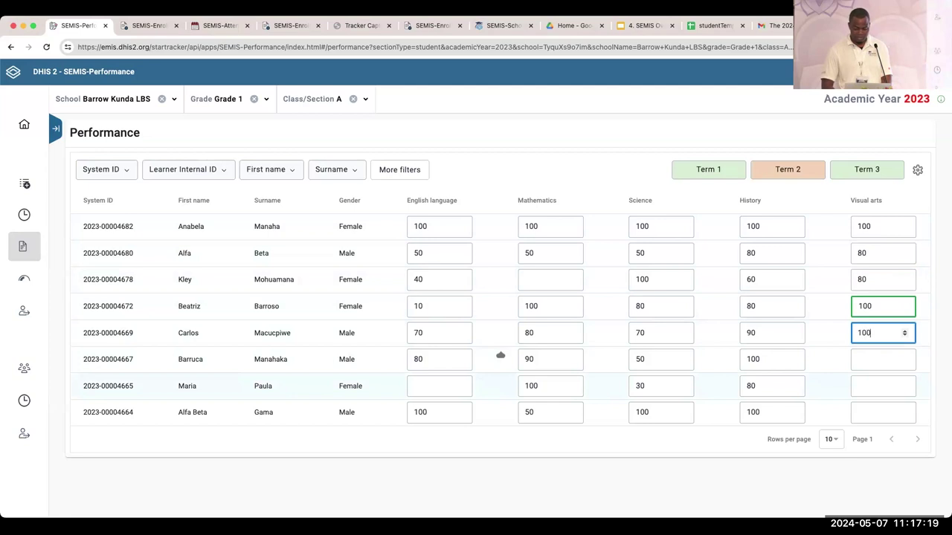
Step: Enter Visual arts marks of 50, 100 and 100 for the last three students in Term 2
click(876, 364)
text(50)
click(876, 391)
text(100)
click(870, 412)
text(100)
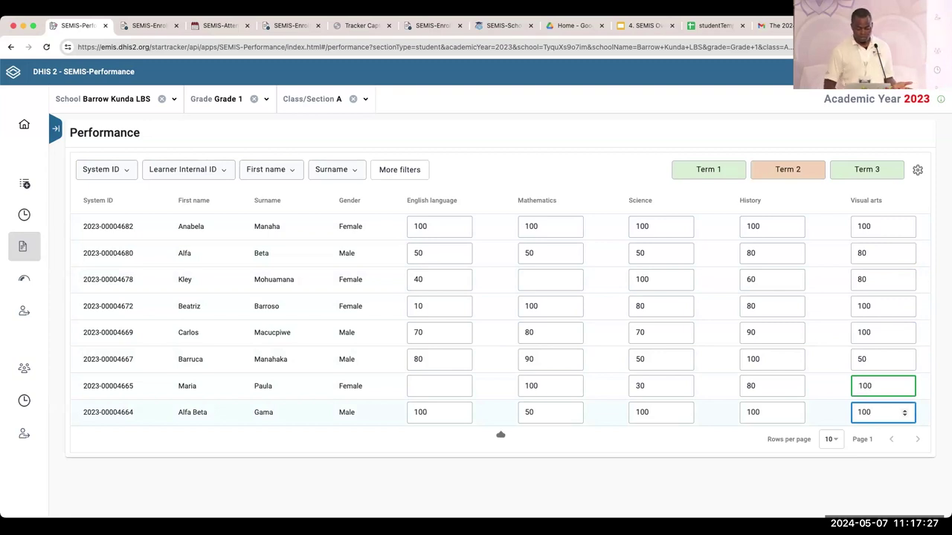
click(869, 364)
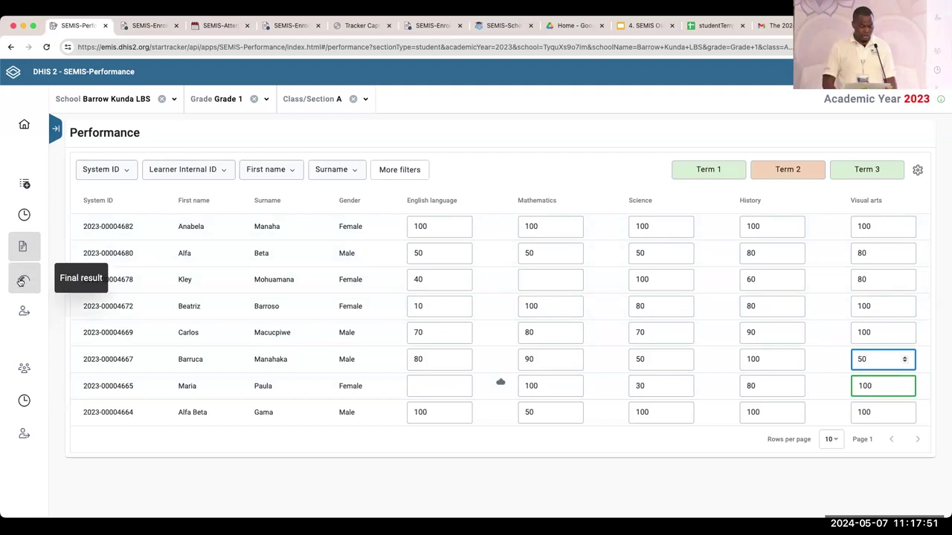
Step: Open student Transfer for Barrow Kunda LBS and examine the incoming and outgoing transfer lists
click(23, 312)
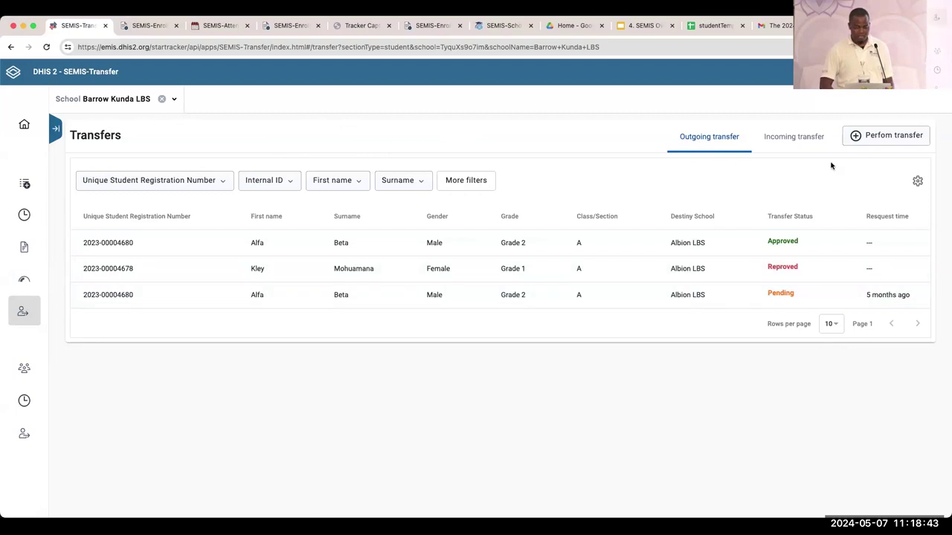
click(807, 144)
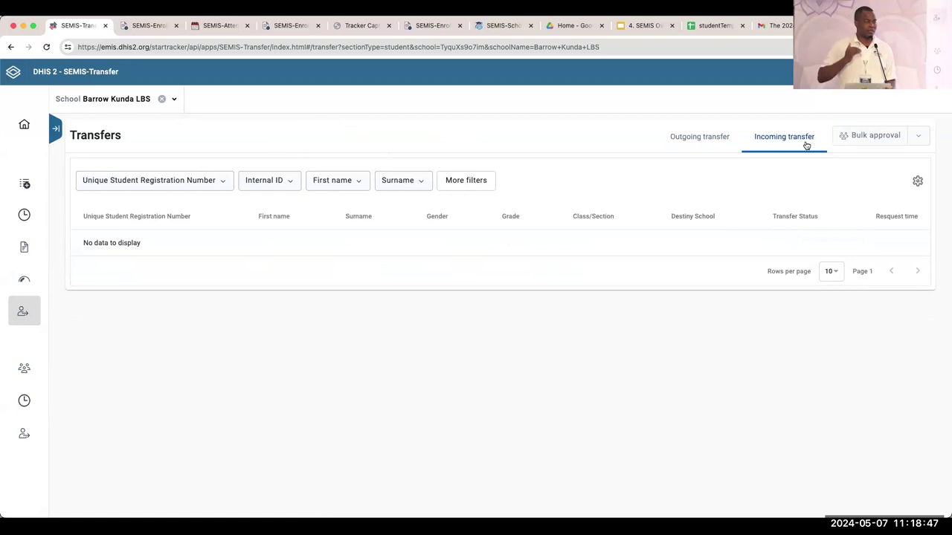
click(712, 137)
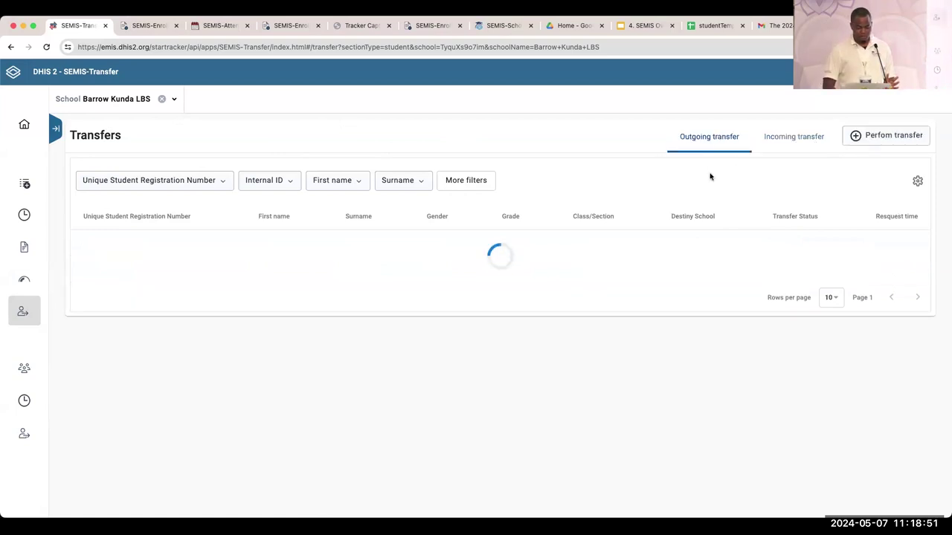
click(785, 138)
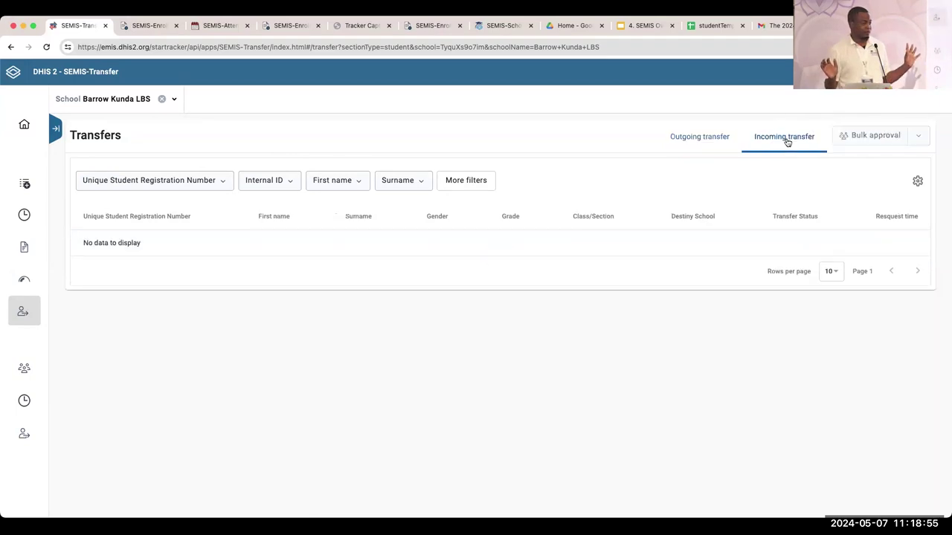
click(701, 136)
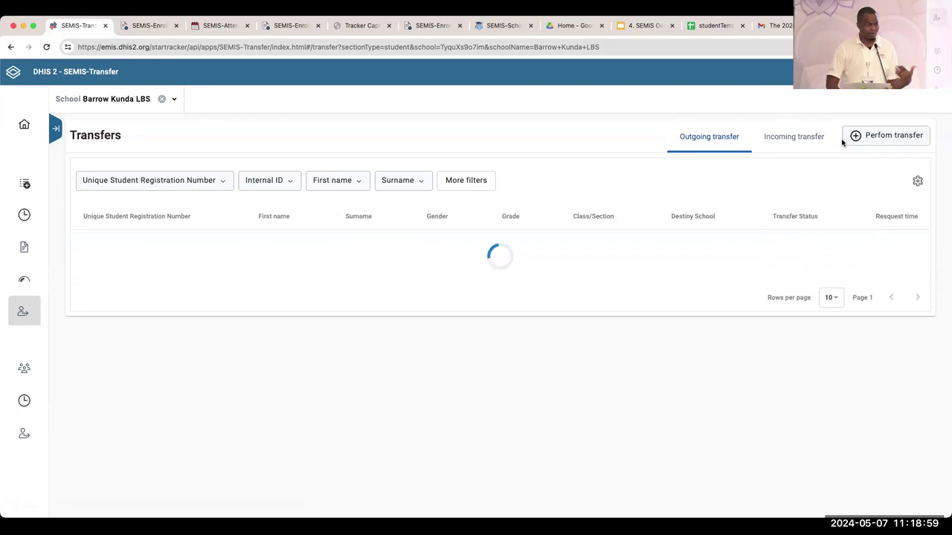
Step: Start an outgoing transfer for the Grade 1 student whose class is not defined
click(879, 141)
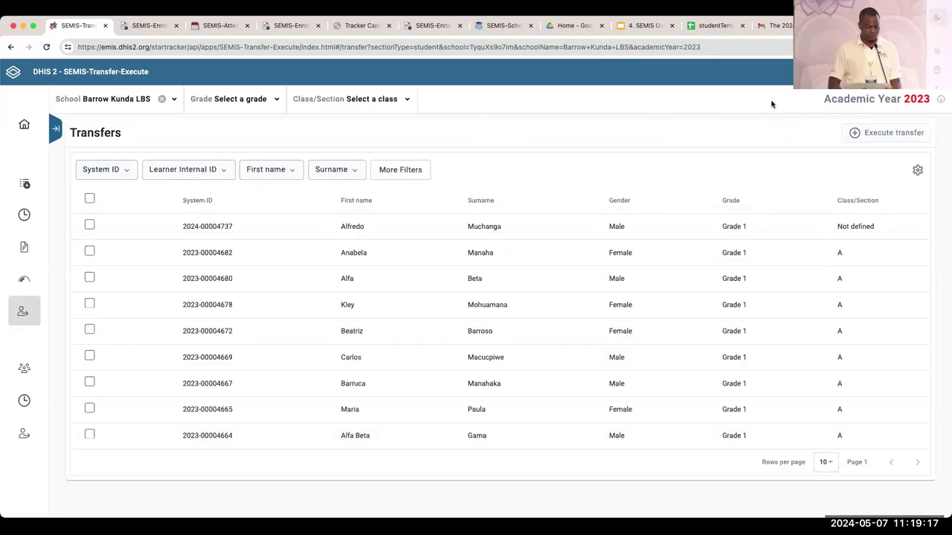
click(88, 226)
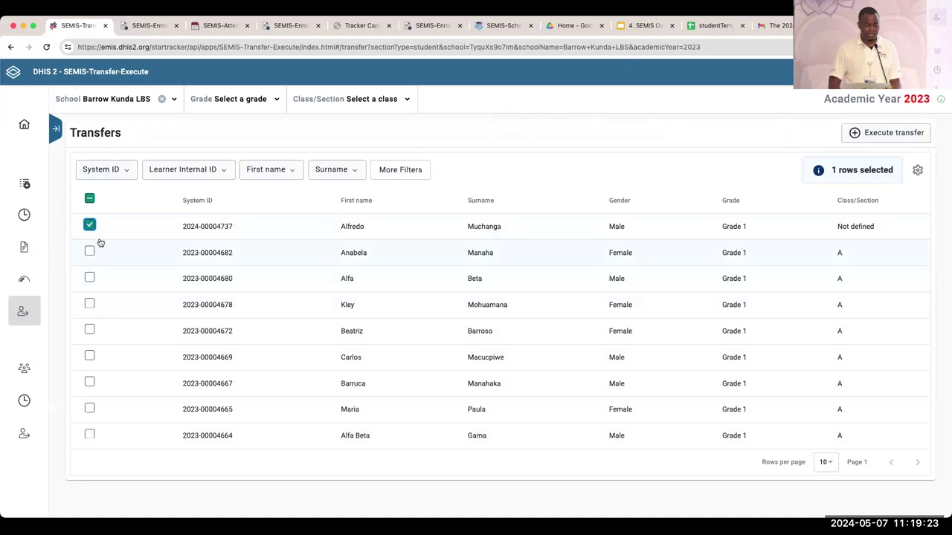
click(896, 134)
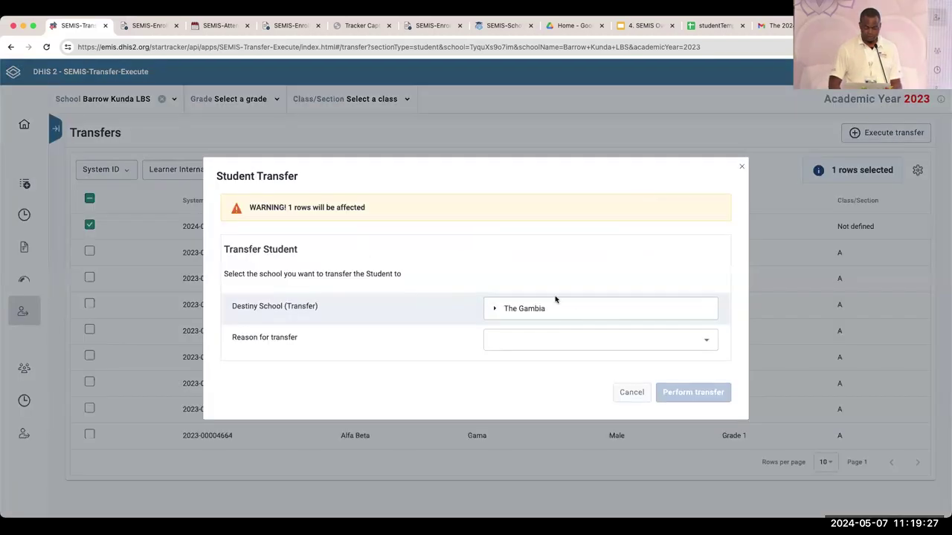
Step: Choose Albion LBS under The Gambia, Region 1, Banjul as the destination school for the transfer
click(495, 309)
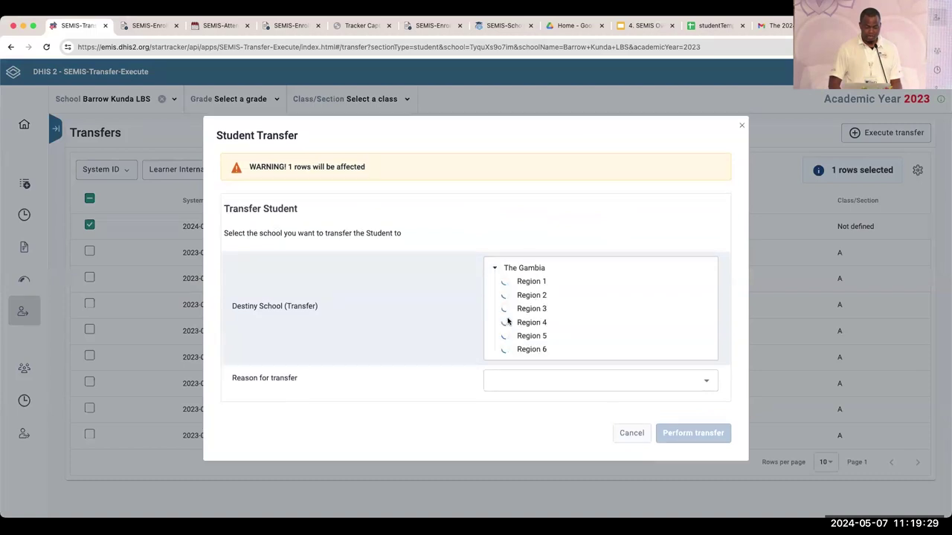
click(507, 283)
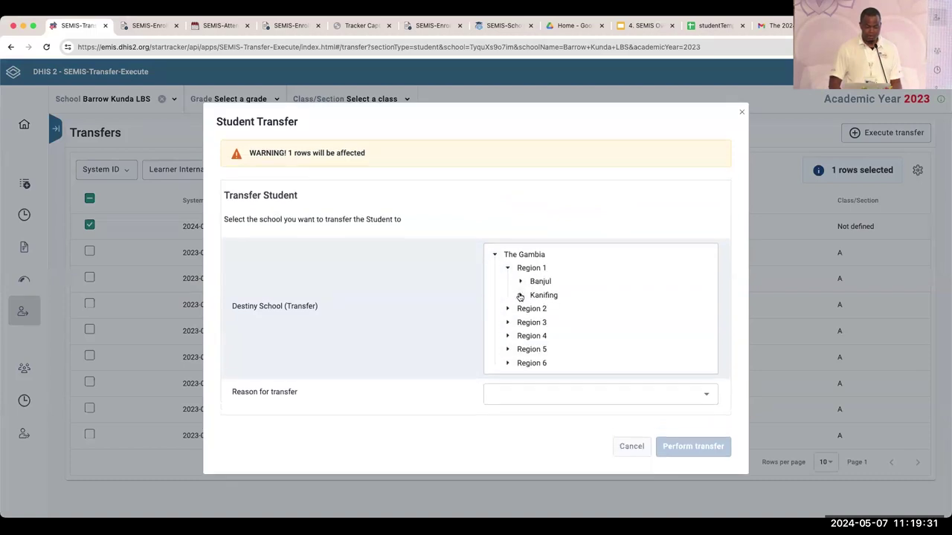
click(520, 281)
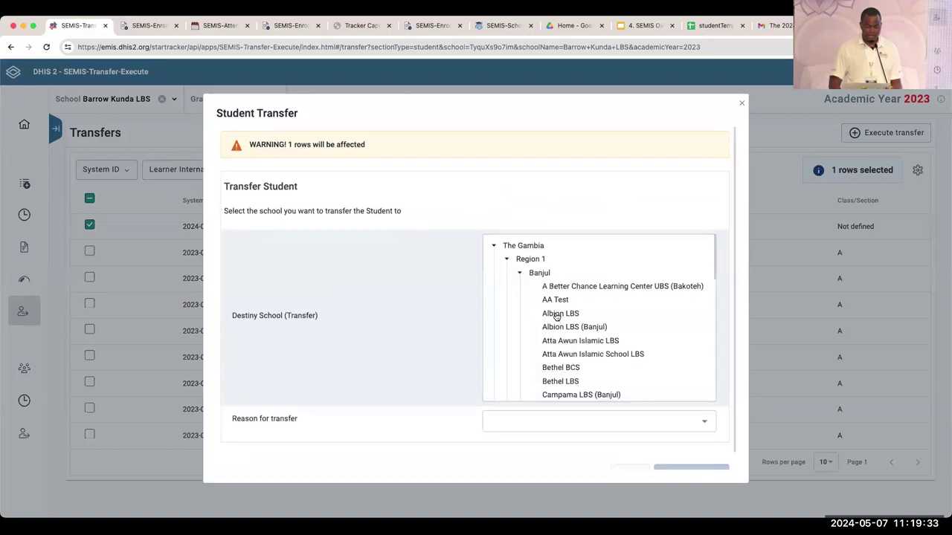
click(556, 314)
Step: Set the reason for transfer to Change of residence and perform the transfer
click(542, 340)
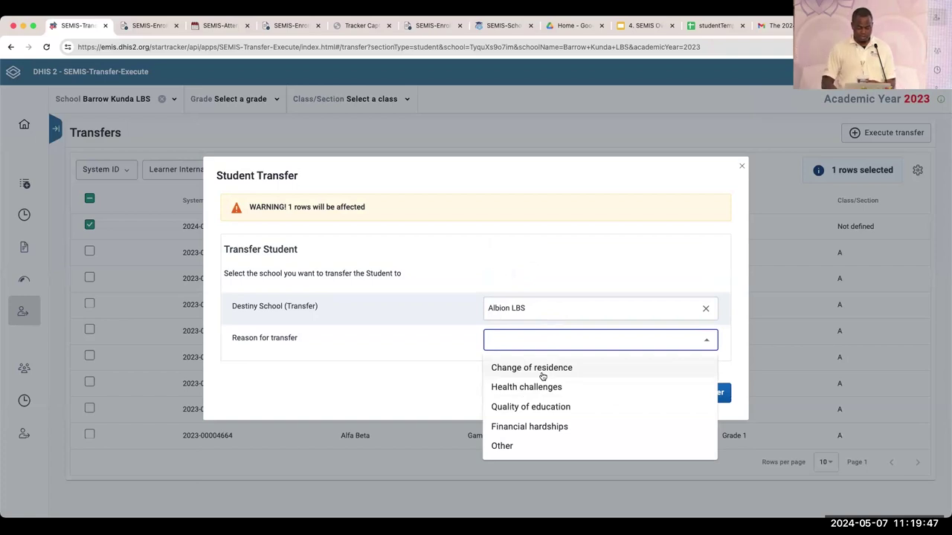
click(542, 368)
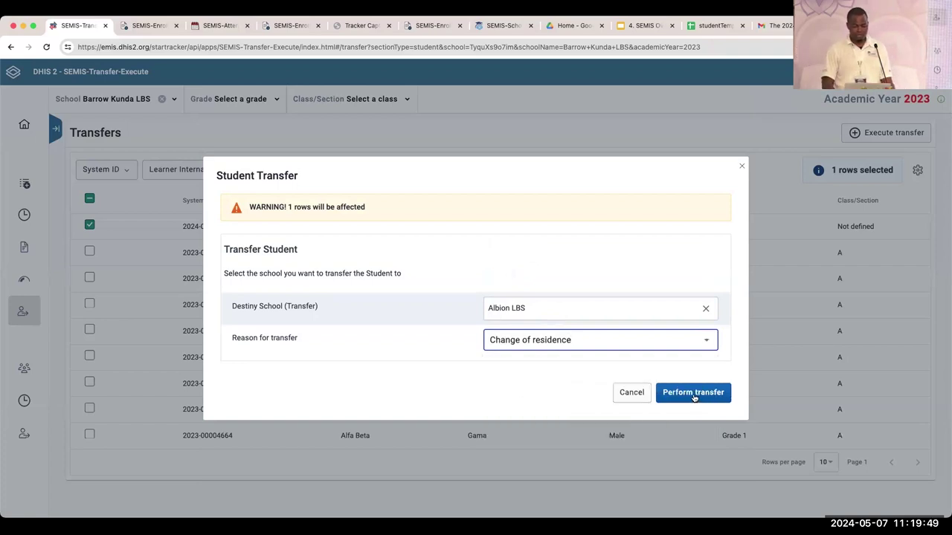
click(695, 393)
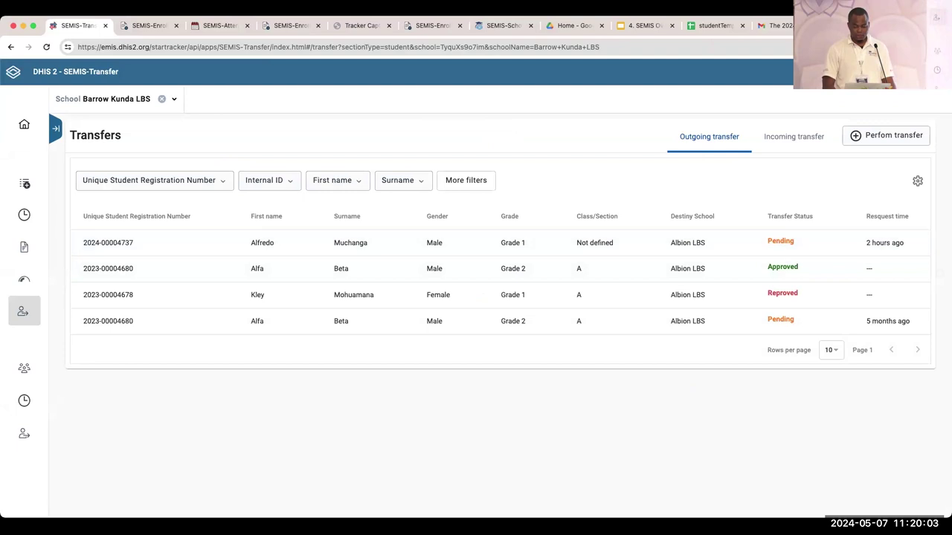
Step: Log out of the current account and sign in as demosc2 with the saved account password
click(930, 71)
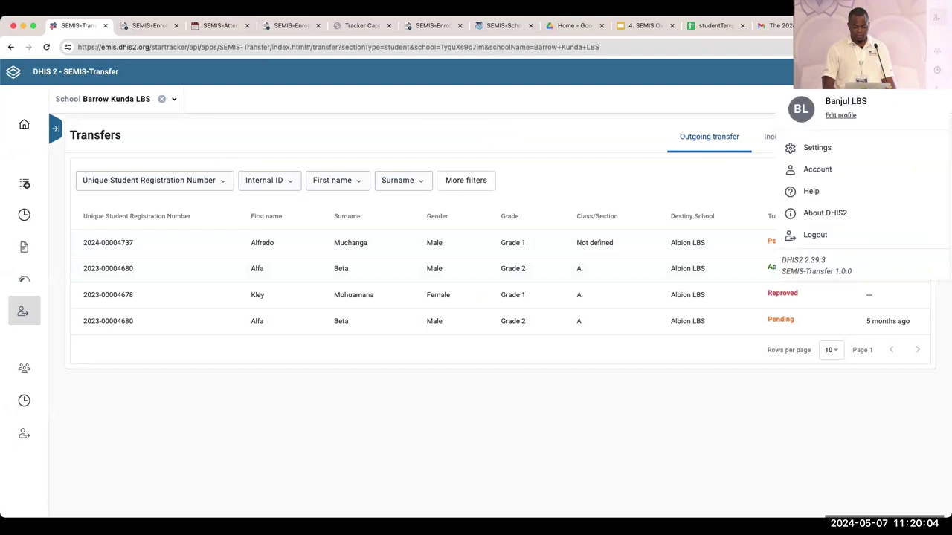
click(880, 241)
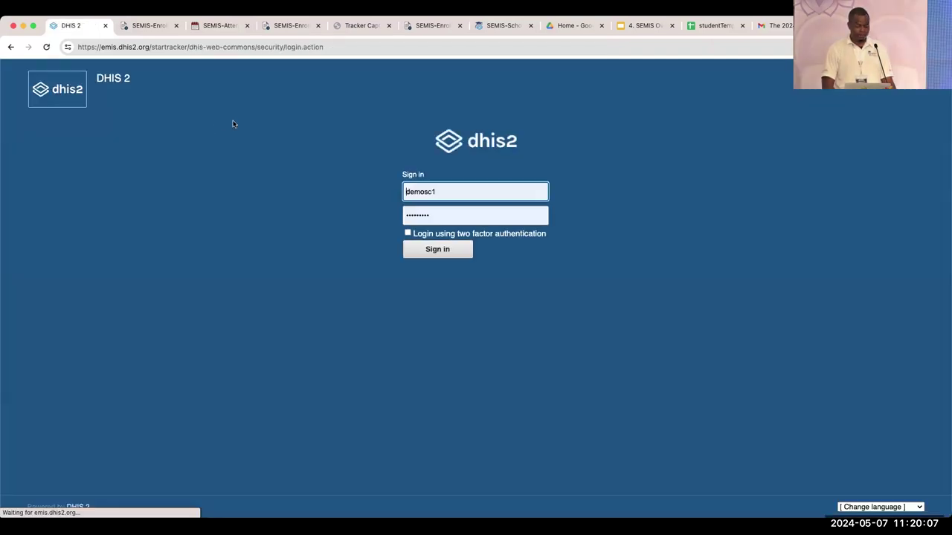
key(End)
key(BackSpace)
text(2)
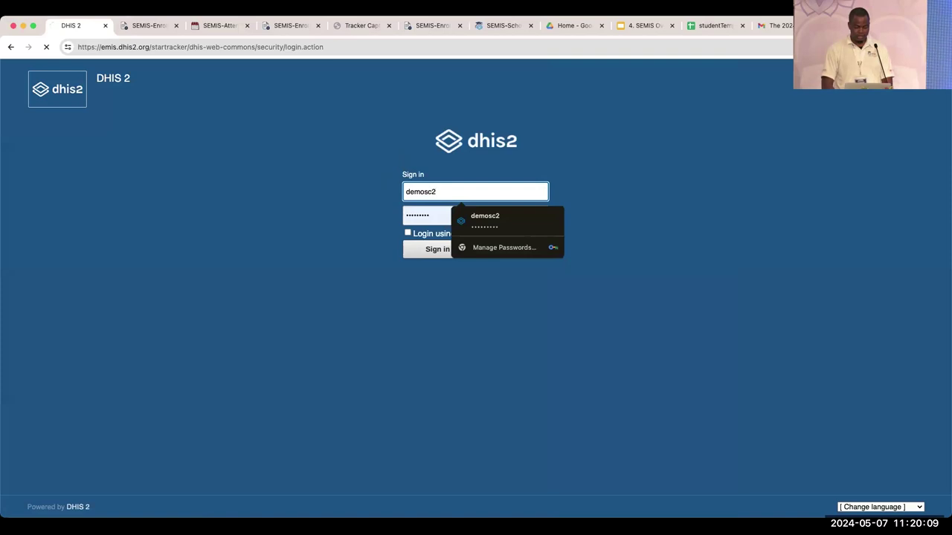
click(453, 191)
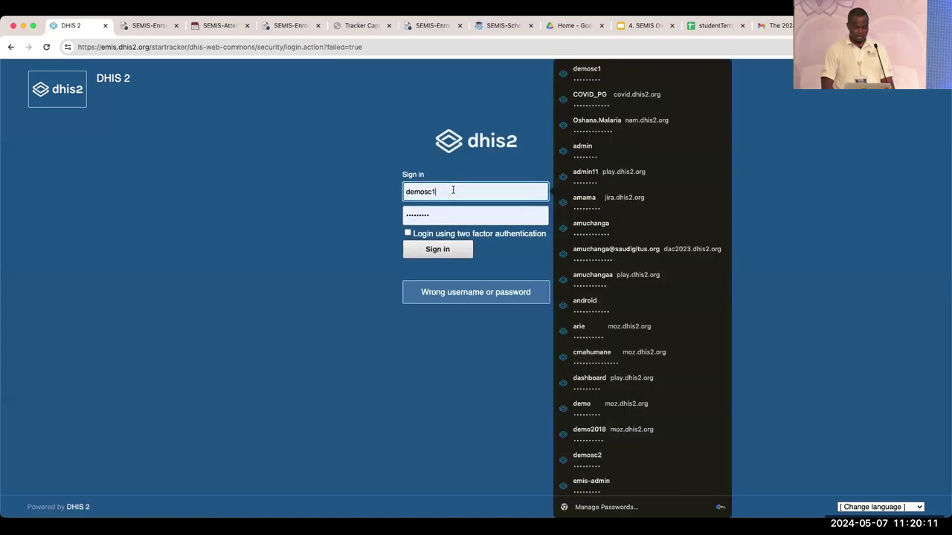
key(BackSpace)
text(2)
click(479, 215)
key(Return)
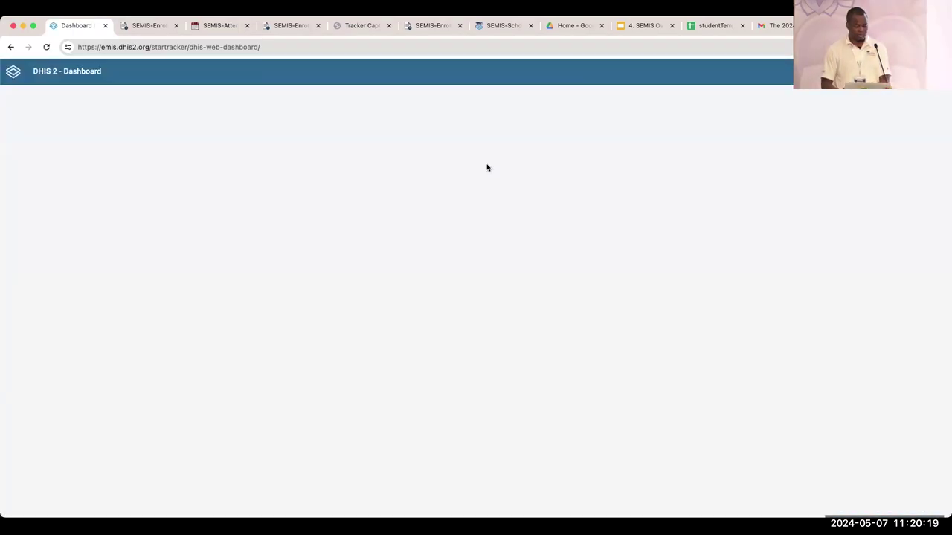
Step: Find the SEMIS app and open its student Transfer module
click(904, 72)
text(sem)
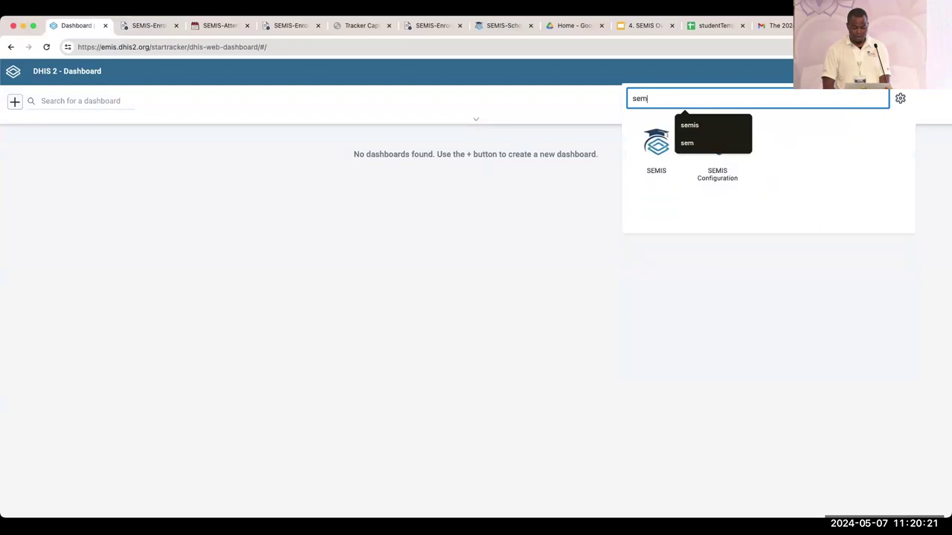
click(659, 172)
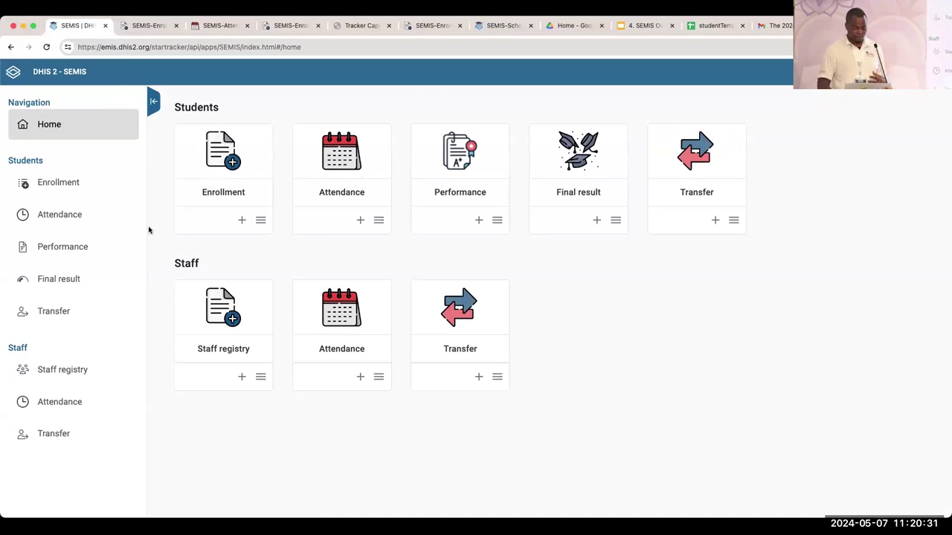
click(67, 315)
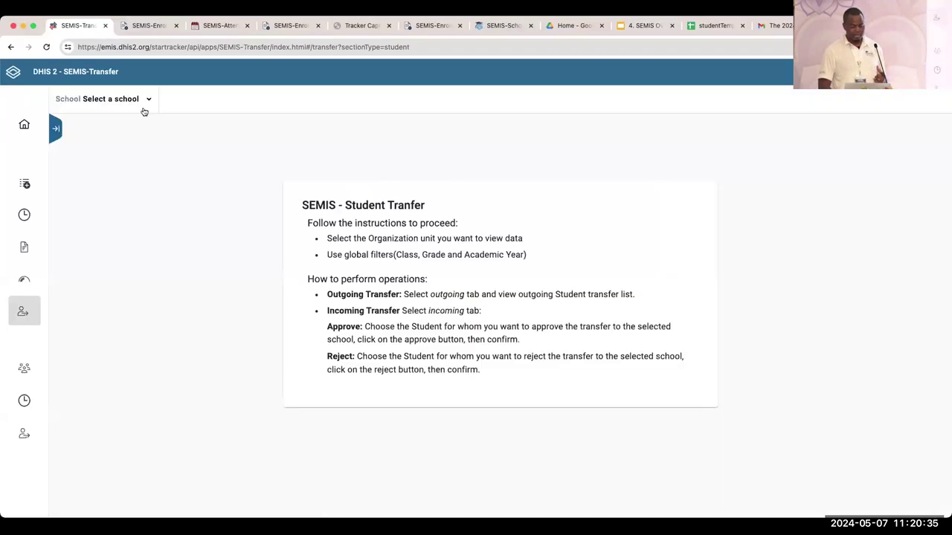
Step: Select Albion LBS and approve the incoming transfer of the Grade 1 student whose class is not defined
click(144, 110)
click(104, 152)
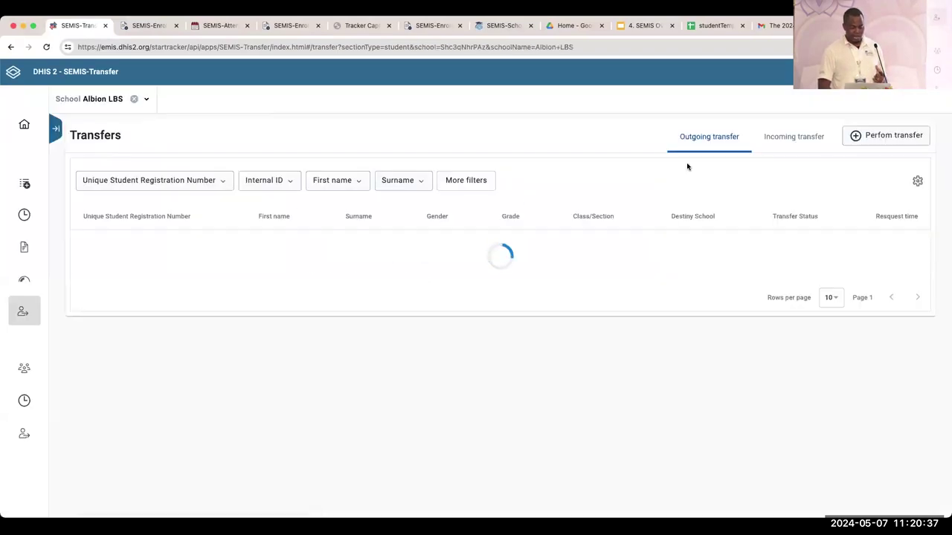
click(788, 141)
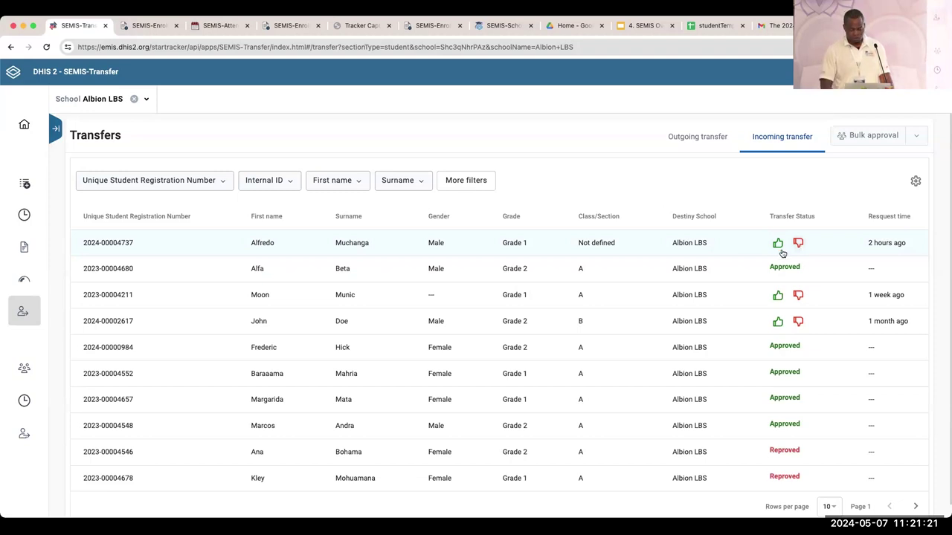
click(778, 244)
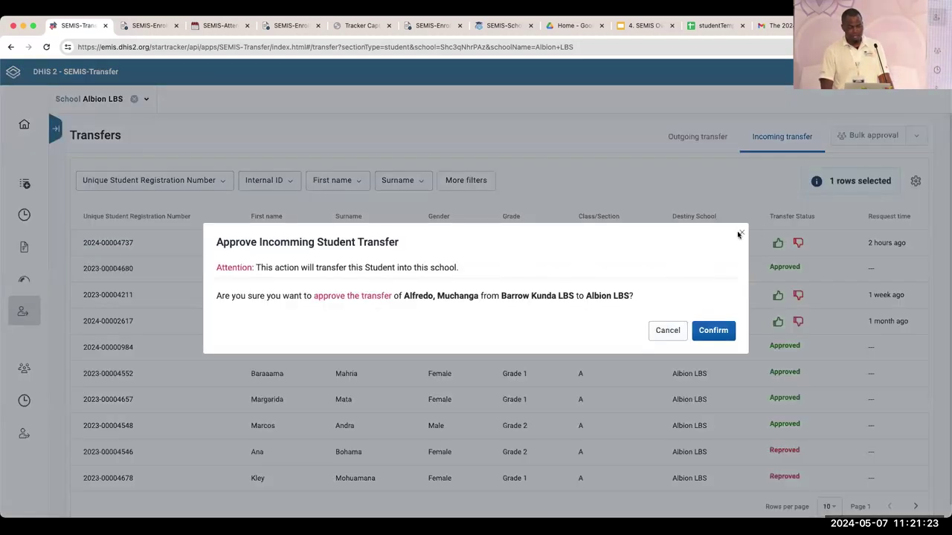
click(714, 331)
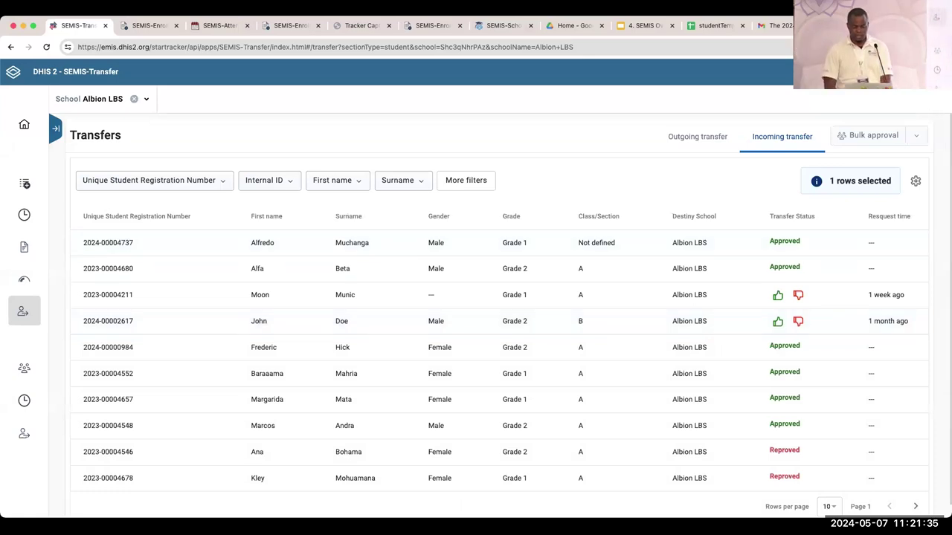
Step: Log out of the receiving school's account and sign in as demosc1 with the saved account password
click(933, 71)
click(808, 235)
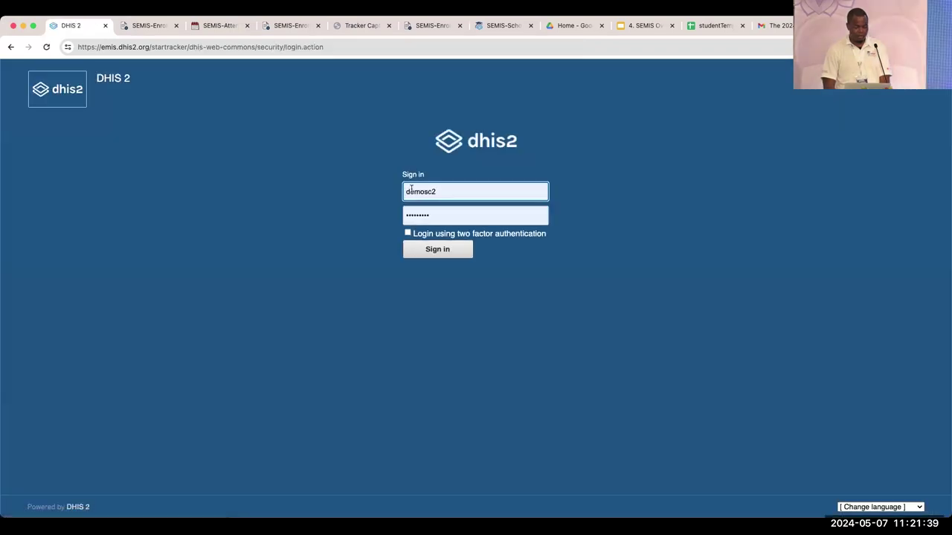
click(449, 186)
key(BackSpace)
text(1)
click(454, 218)
click(436, 251)
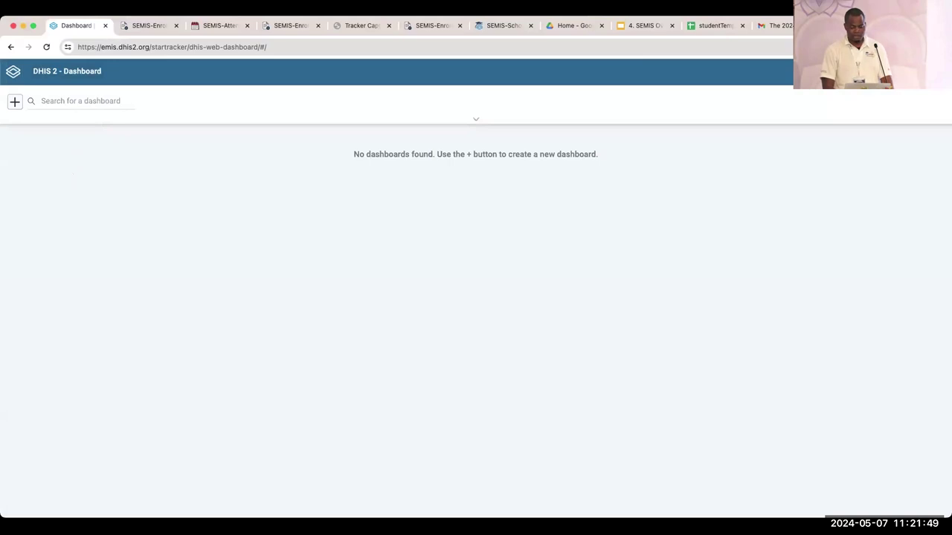
Step: Find the SEMIS app again and open the student Final result module for Barrow Kunda LBS
click(880, 71)
text(sem)
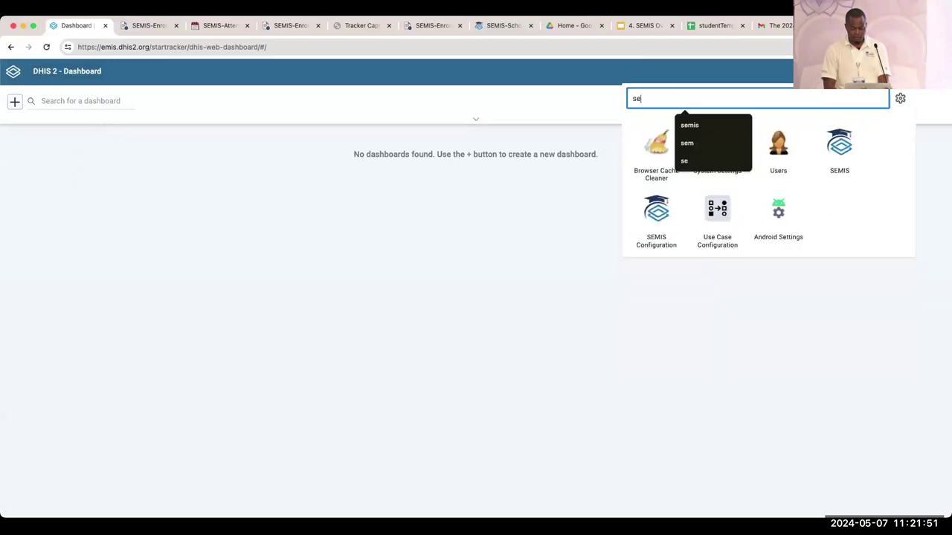
click(658, 157)
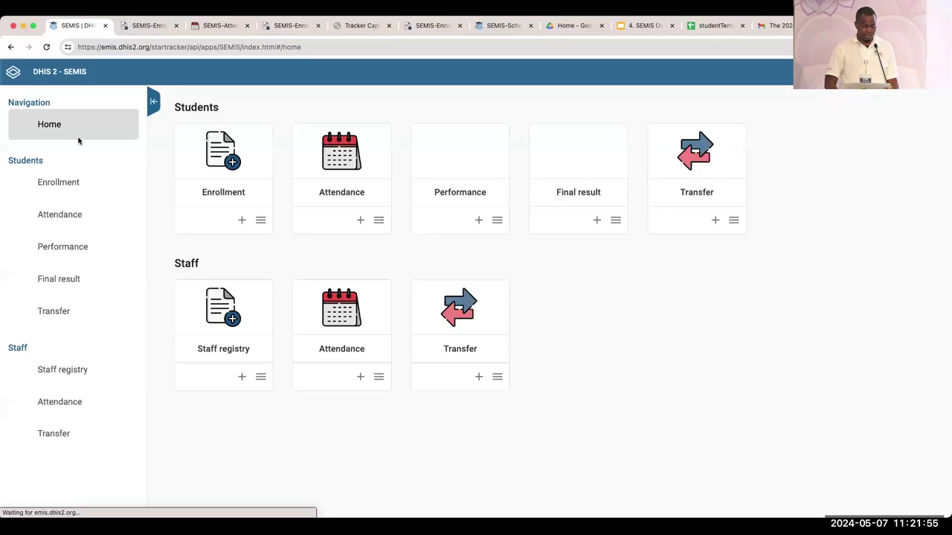
click(54, 281)
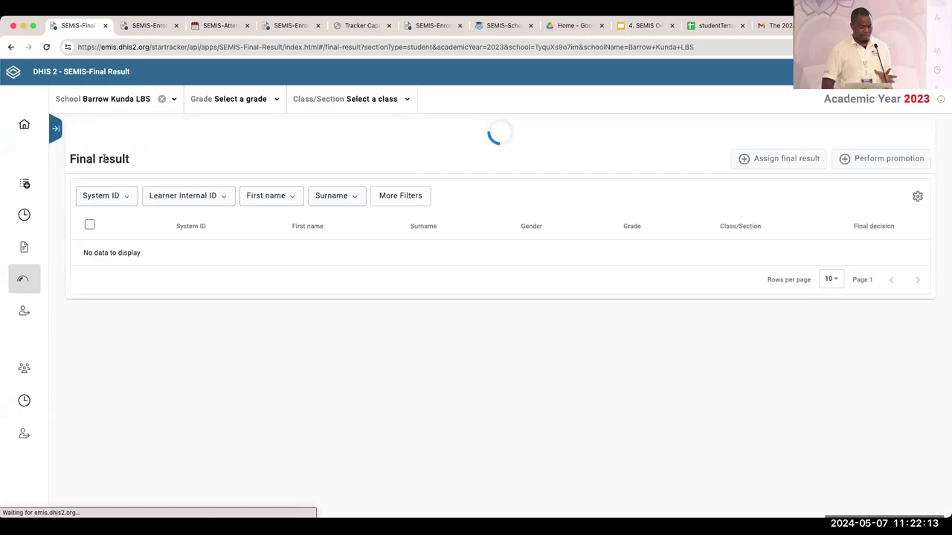
Step: Filter the final result list to Grade 1, class A
click(266, 100)
click(236, 158)
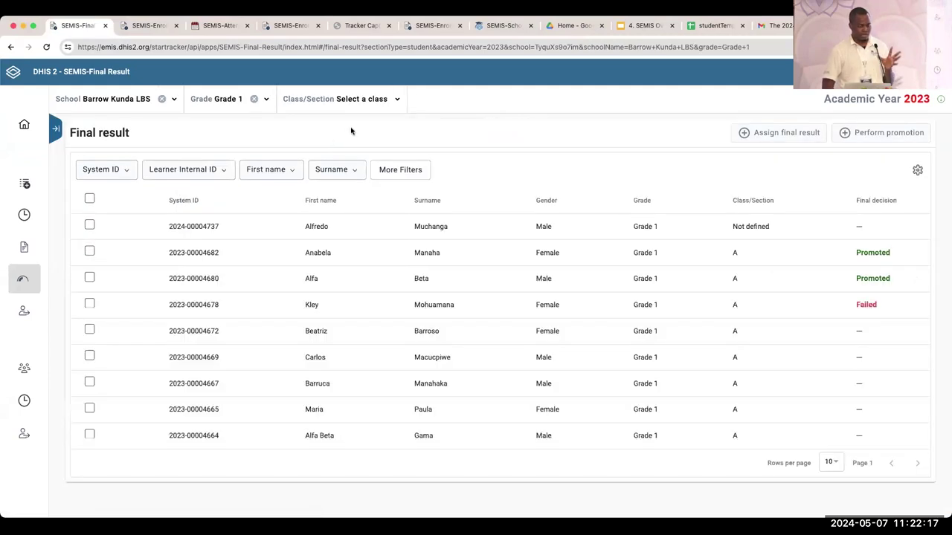
click(363, 104)
click(313, 179)
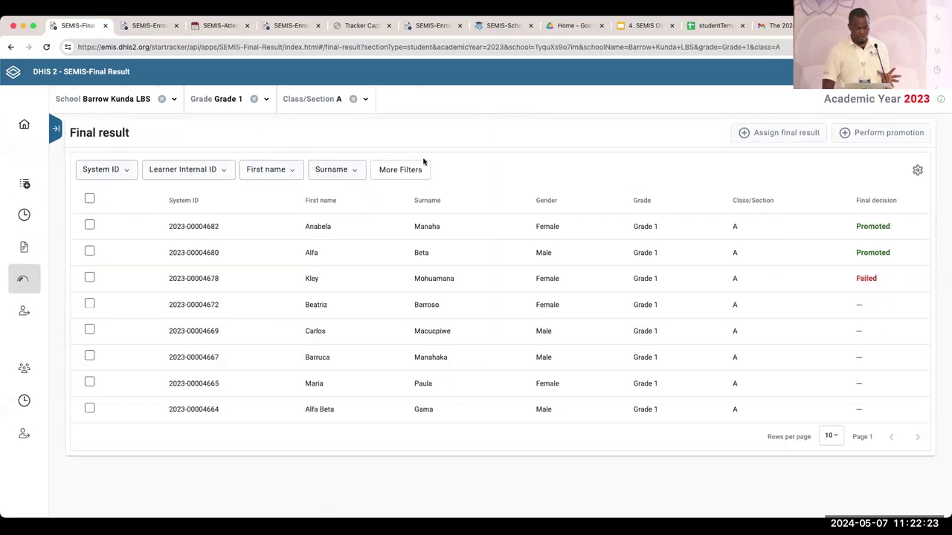
Step: Assign the final decision Promoted in bulk to the first four students who have no final decision
click(89, 251)
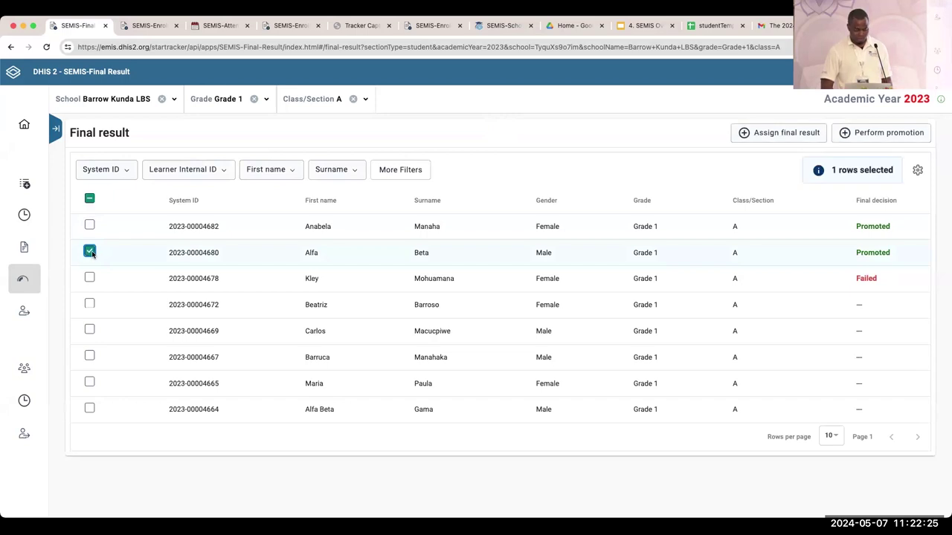
click(90, 252)
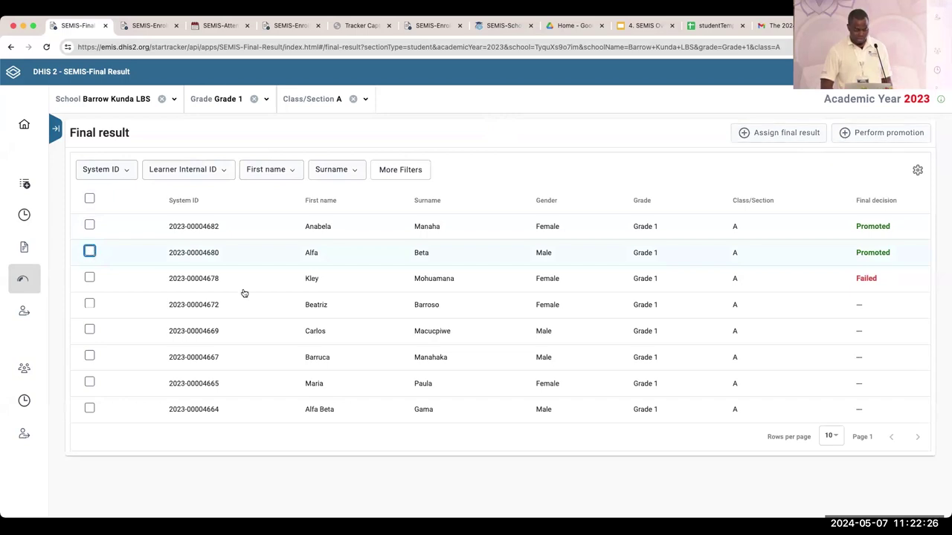
click(89, 304)
click(90, 330)
click(89, 356)
click(90, 383)
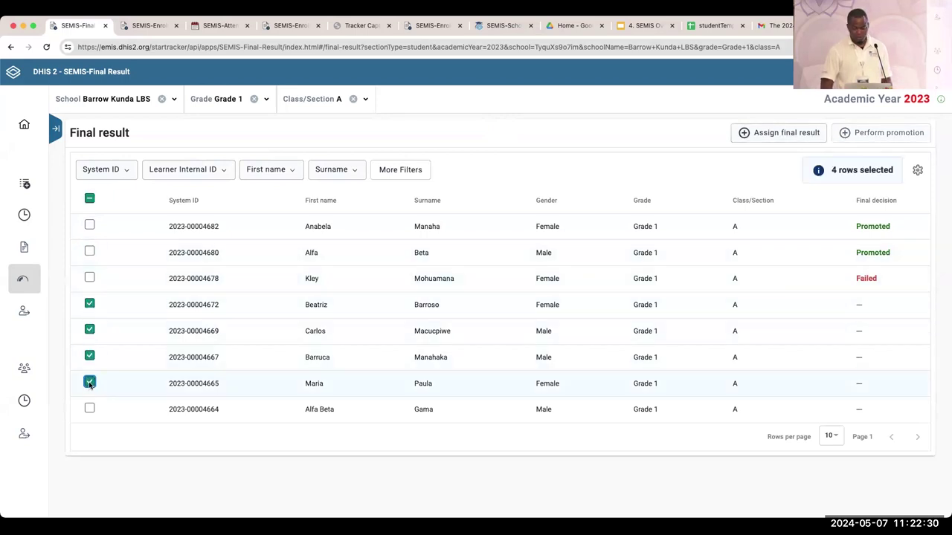
click(785, 134)
click(573, 323)
click(520, 357)
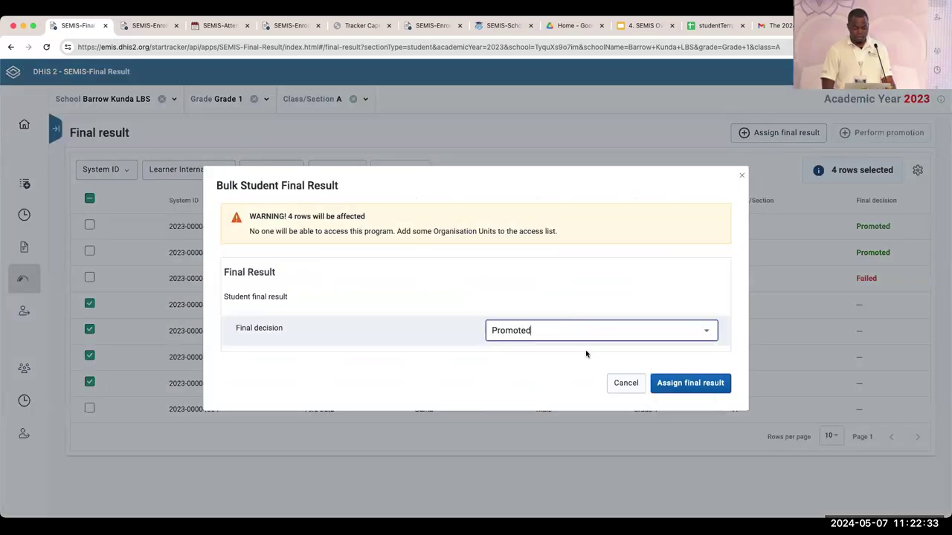
click(694, 385)
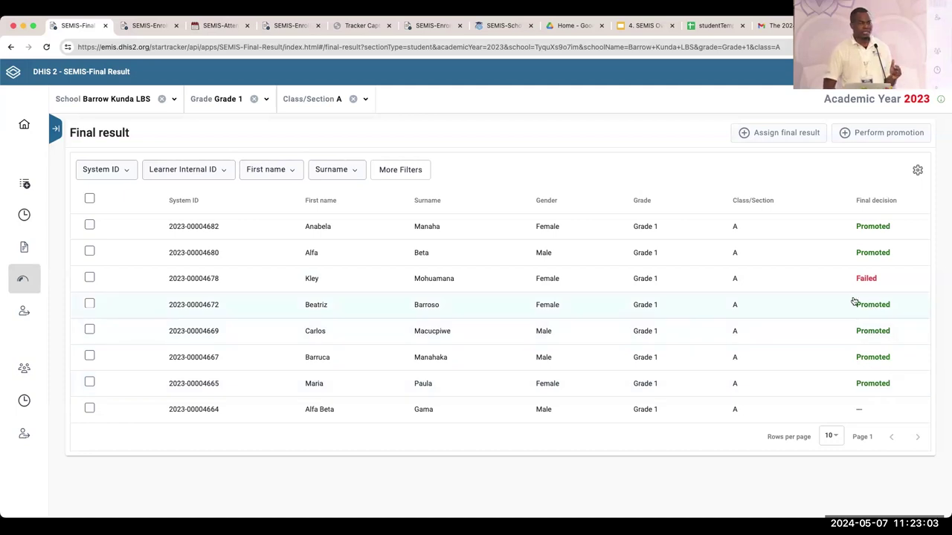
Step: Assign the final decision Failed to the remaining student without a decision, in the last row
click(89, 408)
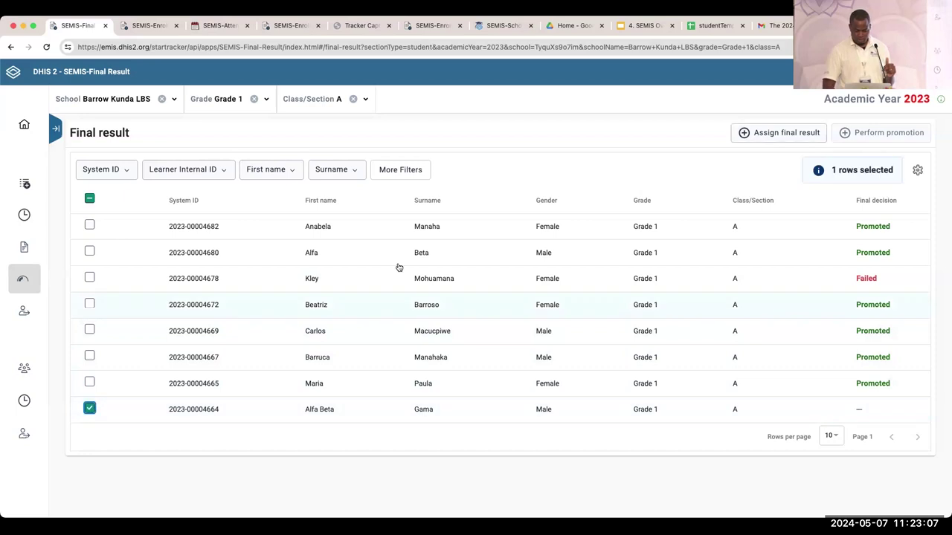
click(778, 132)
click(535, 330)
click(531, 377)
click(675, 386)
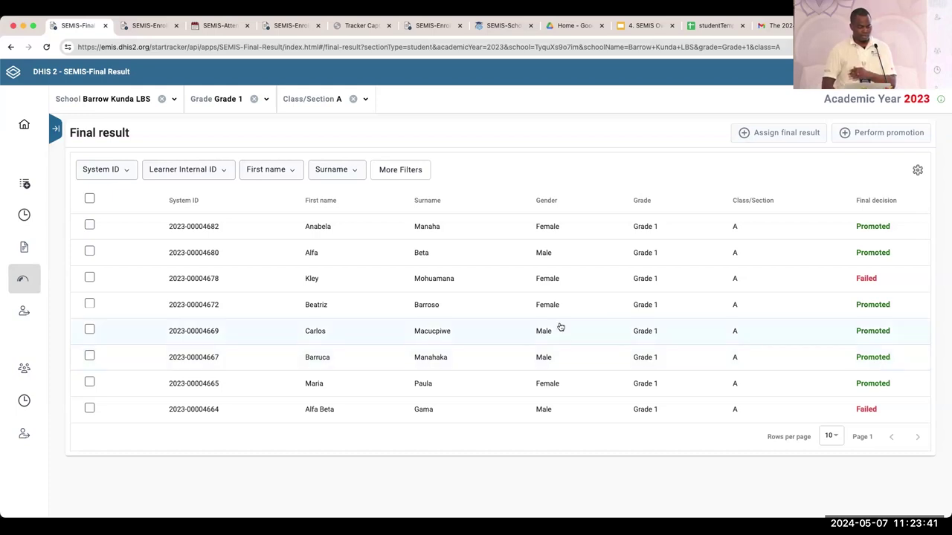
Step: Select the three promoted students directly below the first failed one and start a bulk promotion for them
click(89, 277)
click(89, 304)
click(89, 330)
click(89, 356)
click(90, 278)
click(880, 136)
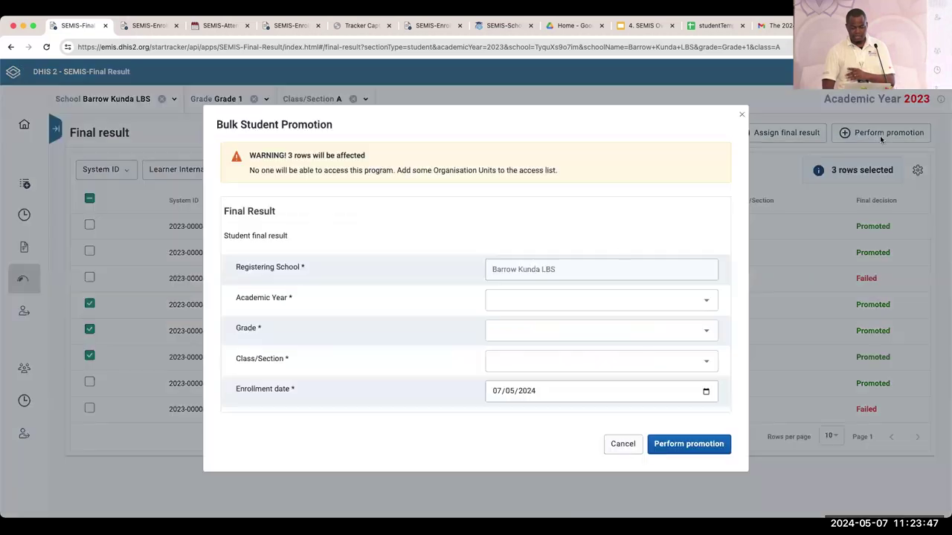
Step: Promote the selected students to academic year 2022, Grade 2, class Not defined, close the summary and return to the SEMIS home page
click(701, 300)
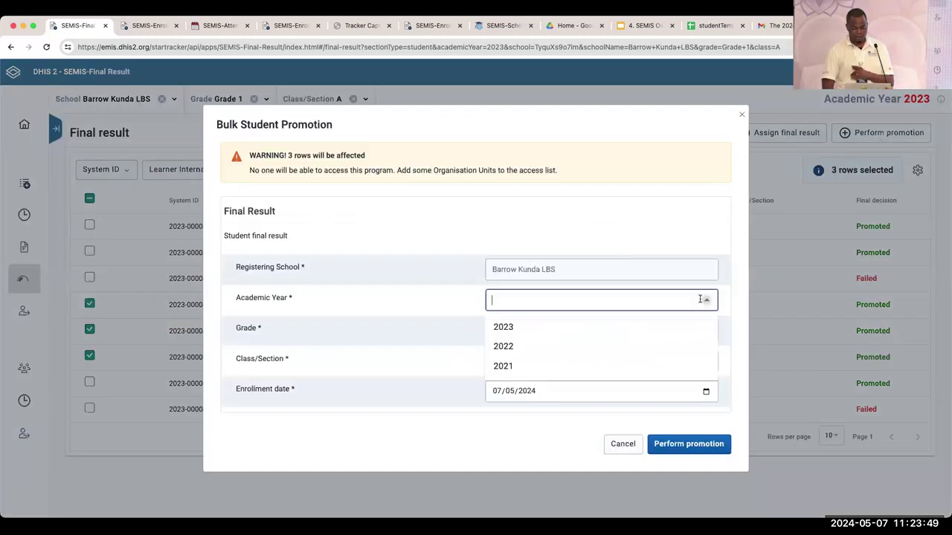
click(599, 346)
click(704, 336)
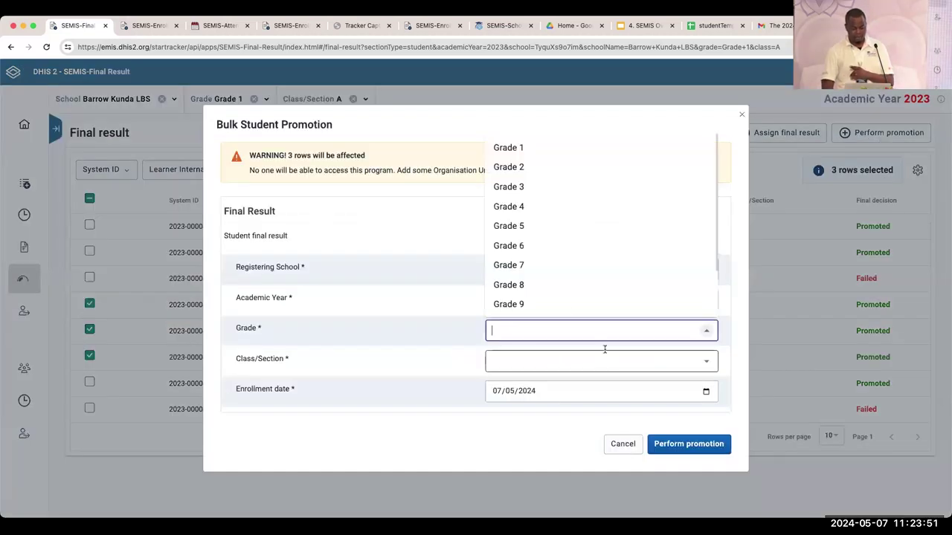
click(543, 166)
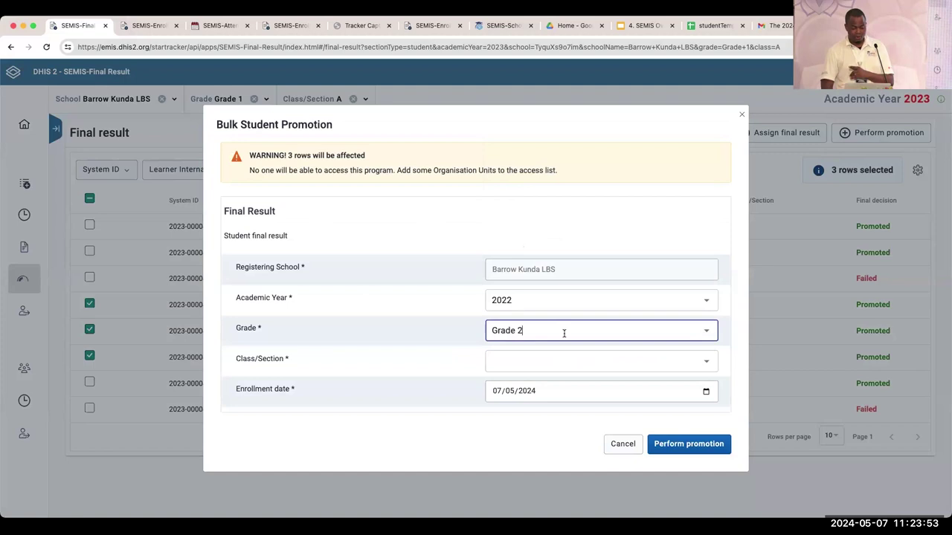
click(703, 361)
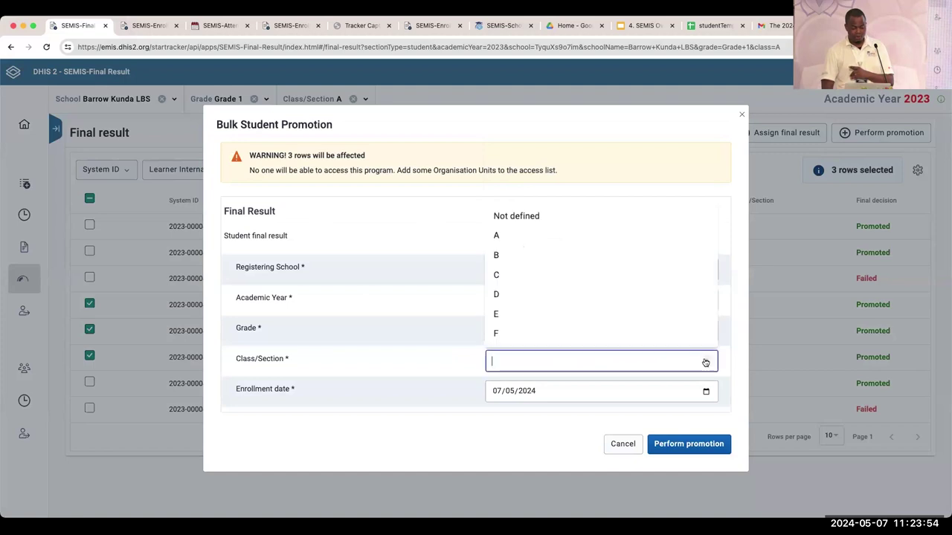
click(529, 217)
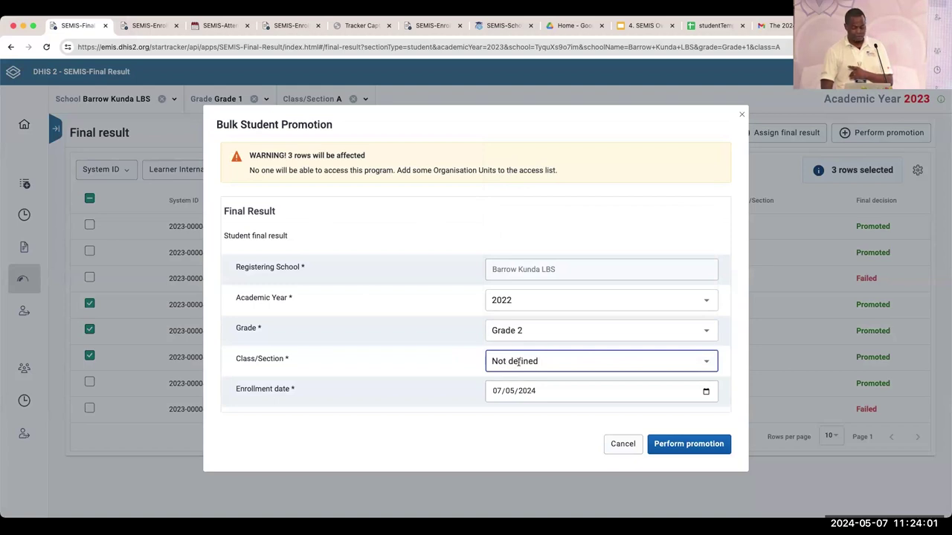
click(689, 443)
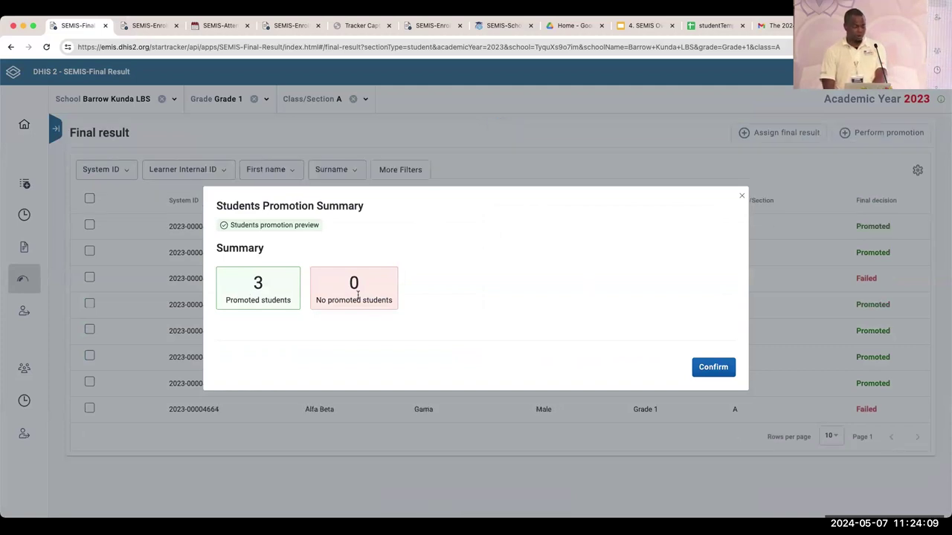
click(738, 195)
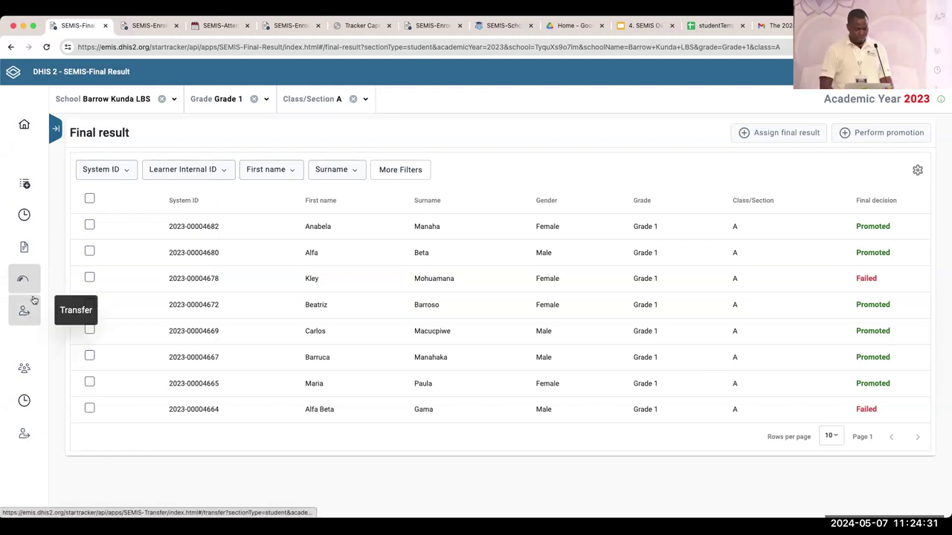
click(27, 136)
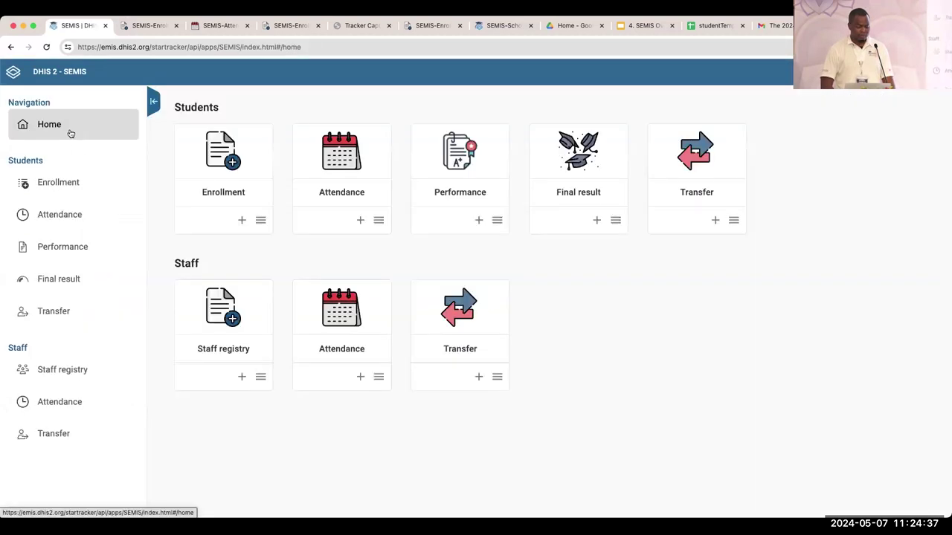
Step: Open the student enrollment list for the school Barrow Kunda LBS
click(57, 183)
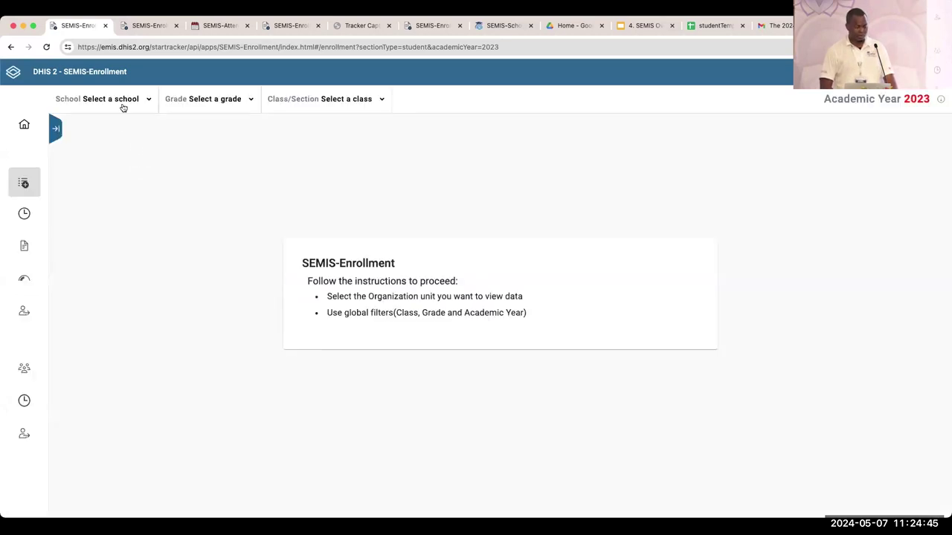
click(123, 105)
click(89, 153)
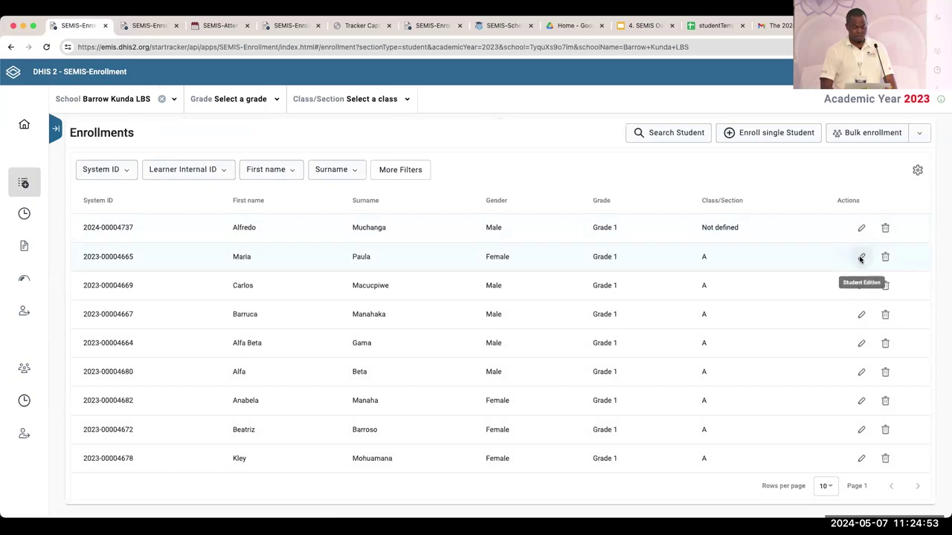
Step: Edit the second listed student's record by appending 2 to the first name and save the change
click(860, 258)
scroll(456, 314, down, 15)
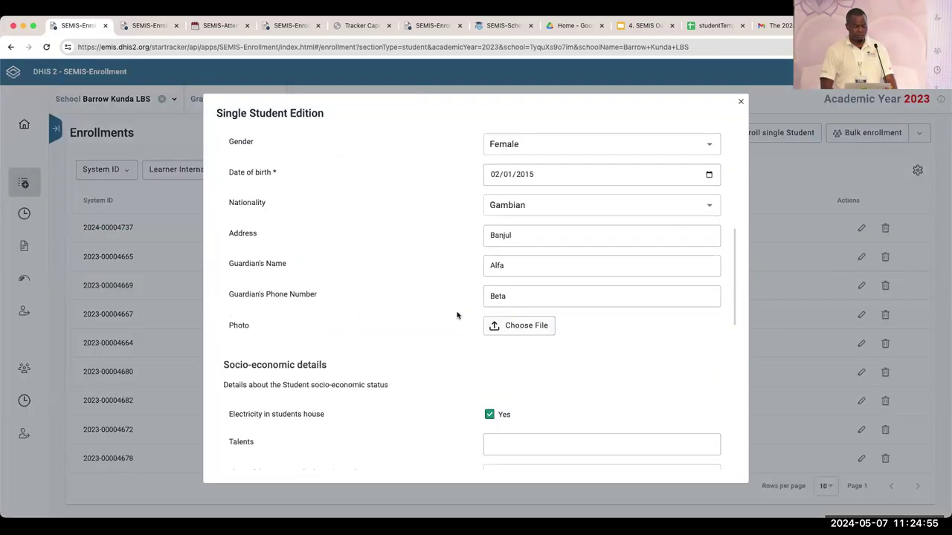
scroll(477, 287, up, 15)
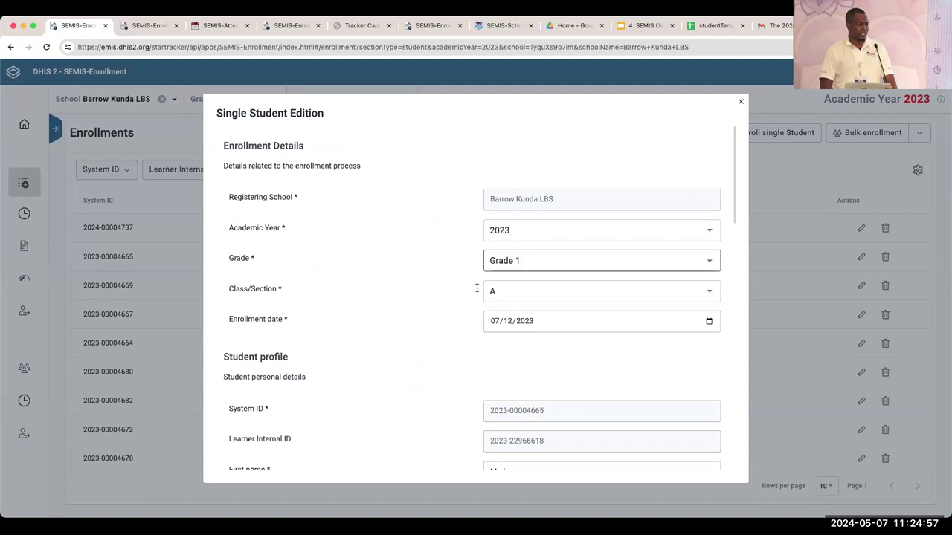
scroll(560, 329, down, 5)
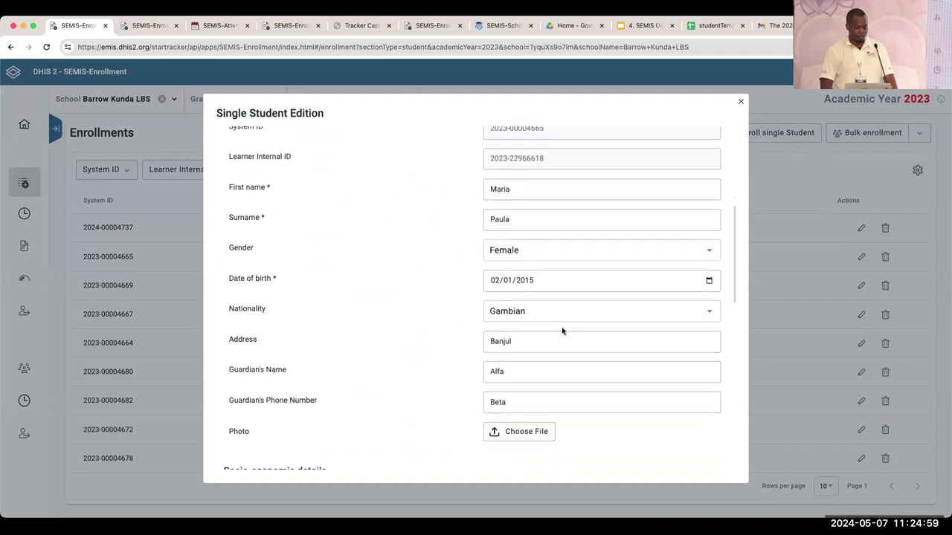
click(529, 193)
text(2)
scroll(674, 405, down, 10)
click(695, 455)
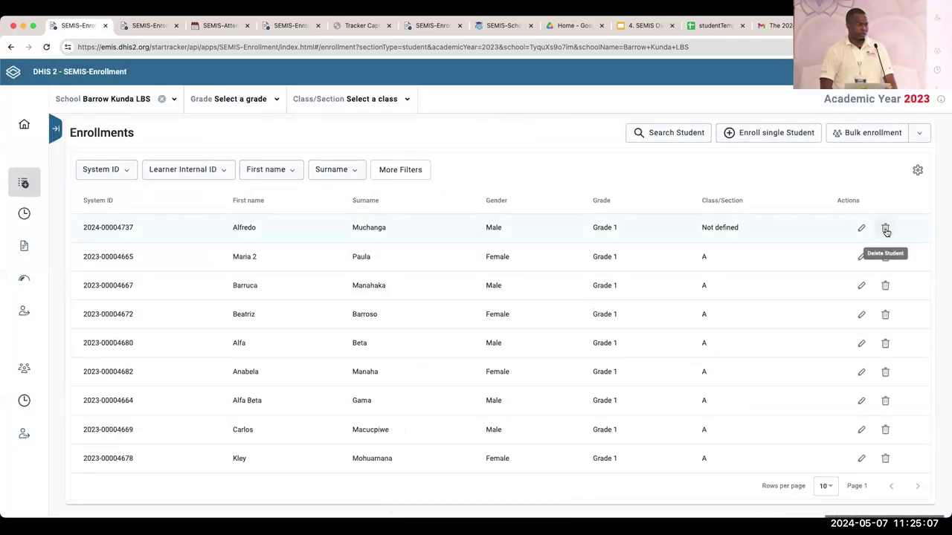
Step: Delete the enrollment of the third listed student, reviewing the related attendance, term and final result records before confirming
click(885, 286)
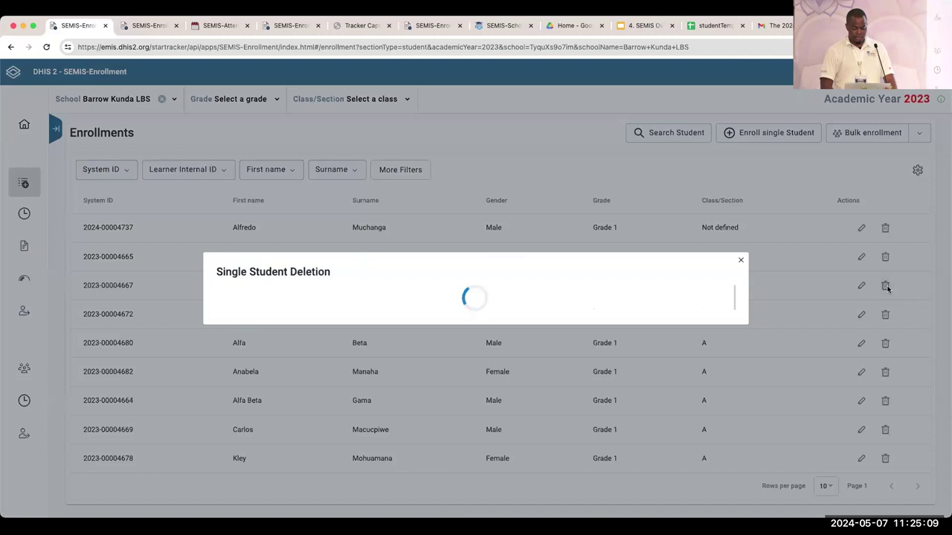
scroll(488, 304, down, 1)
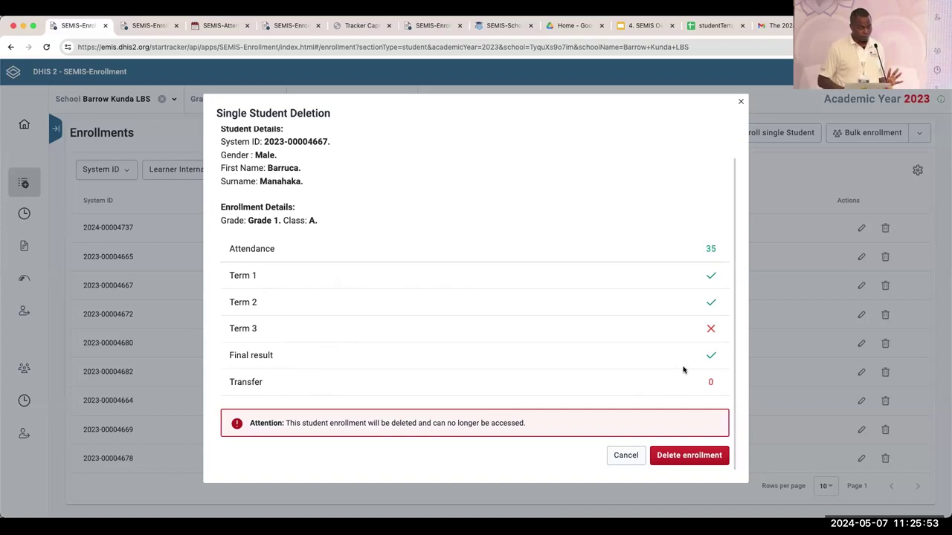
click(701, 456)
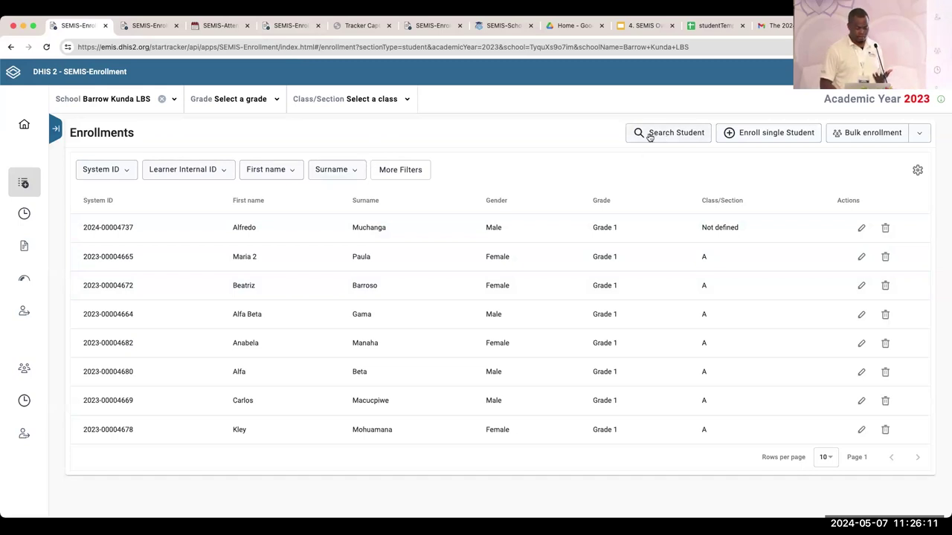
Step: Copy the System ID of the second listed student and open the enrolled student search by System ID
drag(138, 232, 83, 260)
key(super+c)
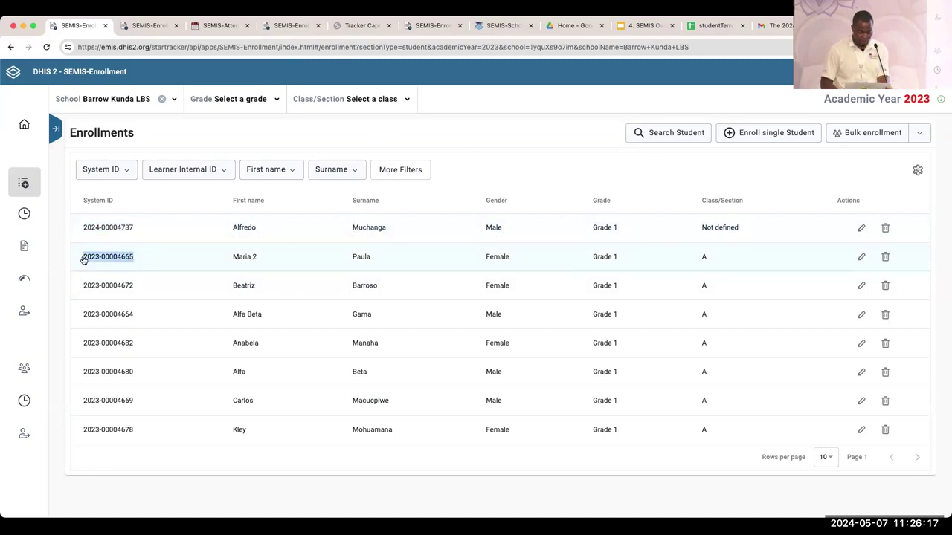
click(677, 133)
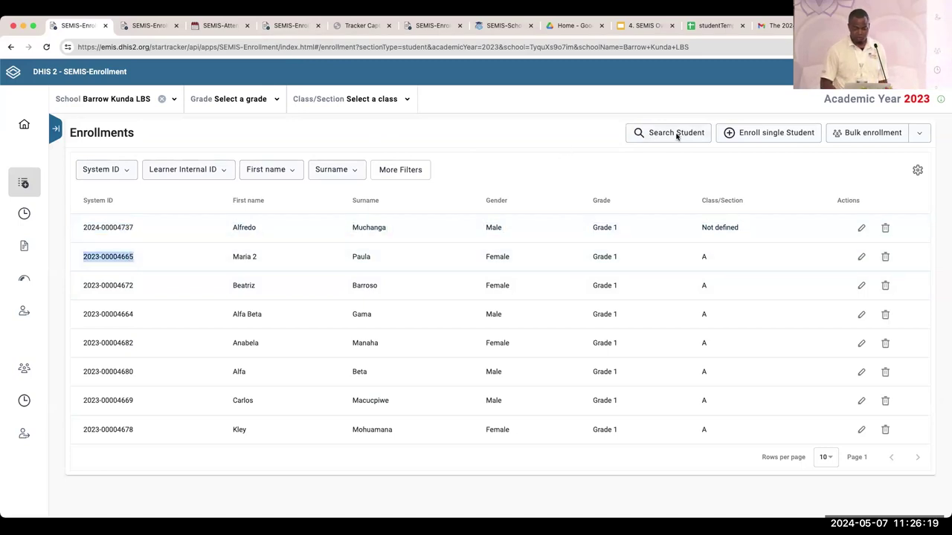
click(741, 181)
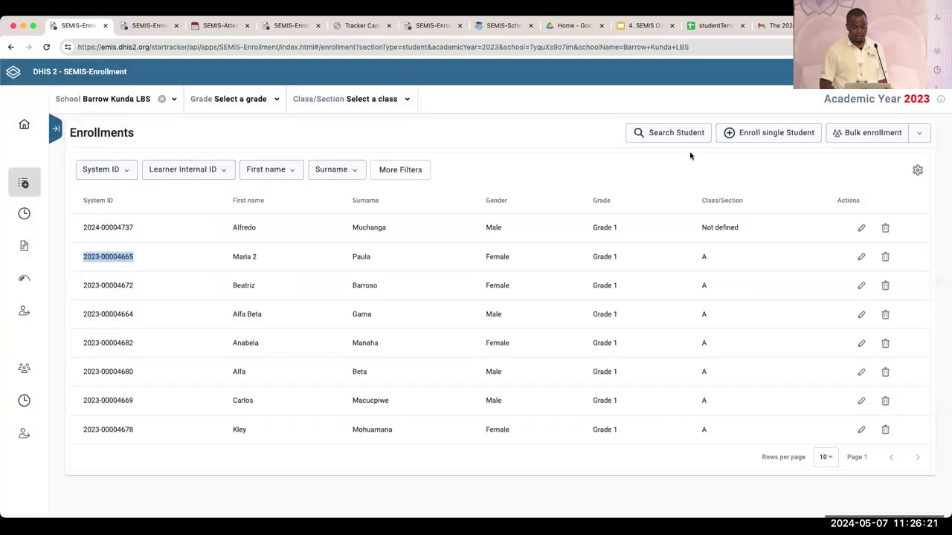
click(678, 135)
click(527, 281)
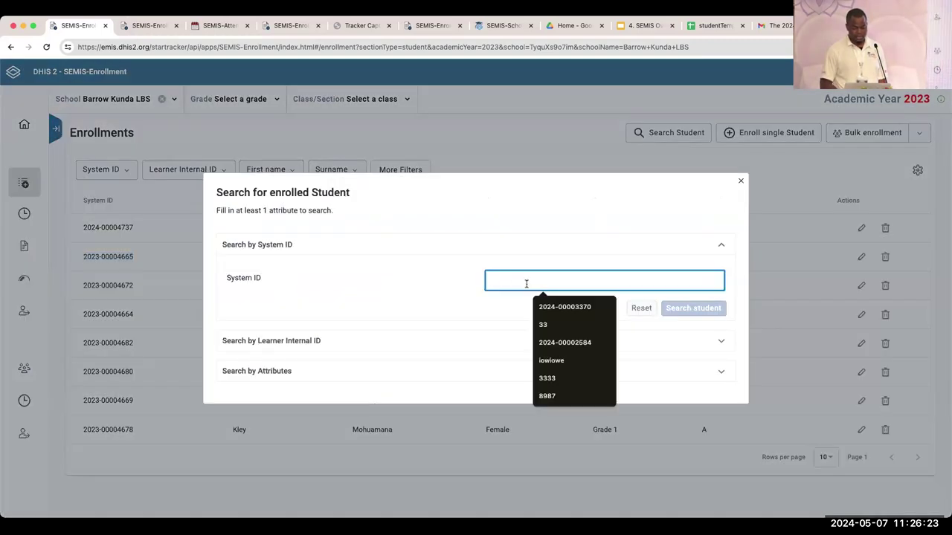
Step: Examine the search options by Learner Internal ID and by Attributes, and return to the System ID search
click(406, 342)
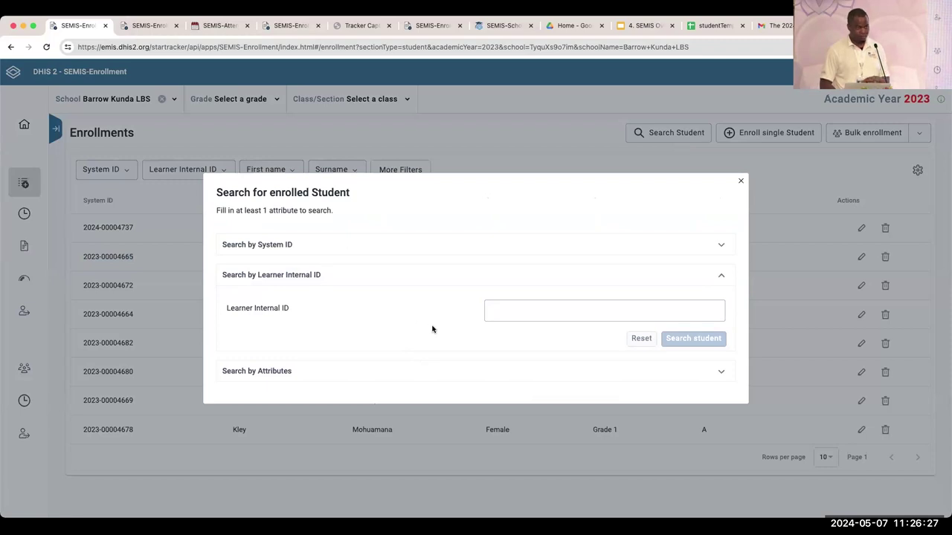
click(314, 371)
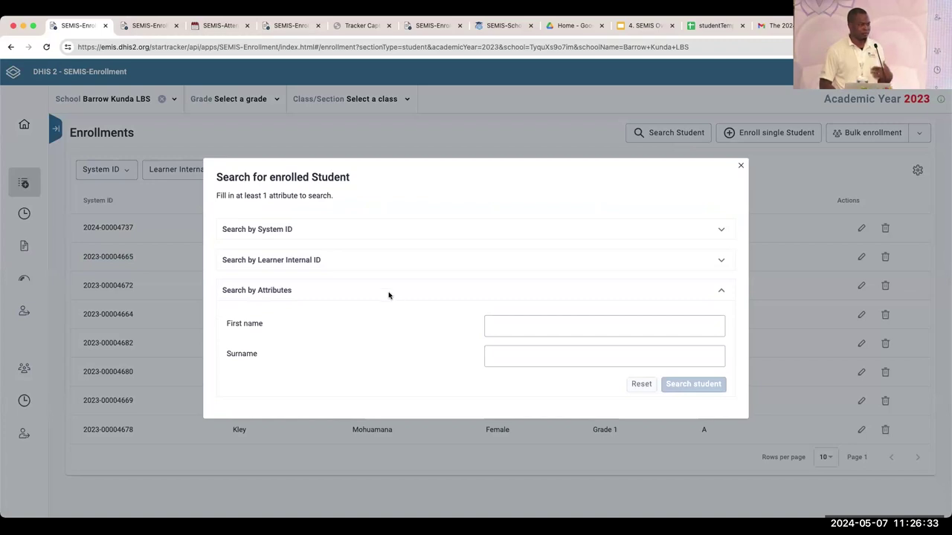
click(376, 234)
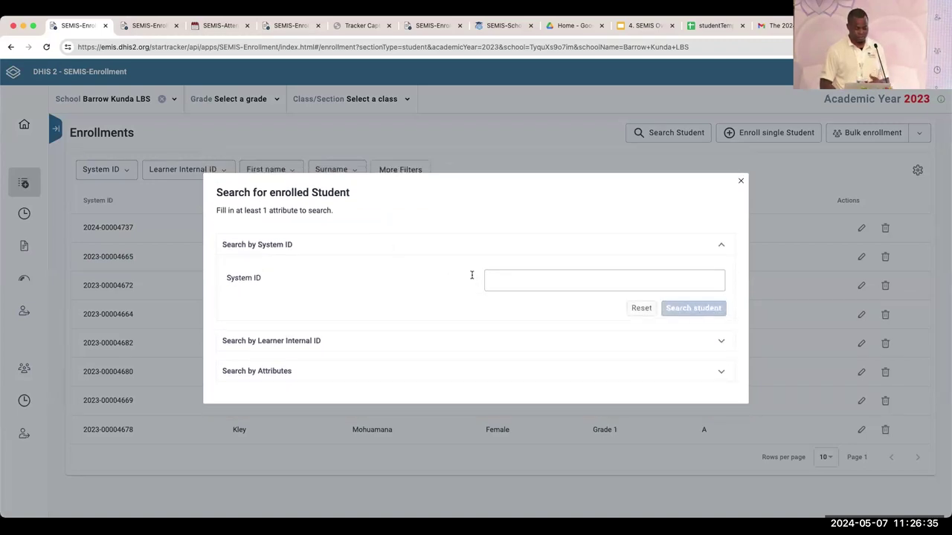
Step: Search with the copied System ID, view the matching student's enrollment history and close the search
click(491, 281)
key(super+v)
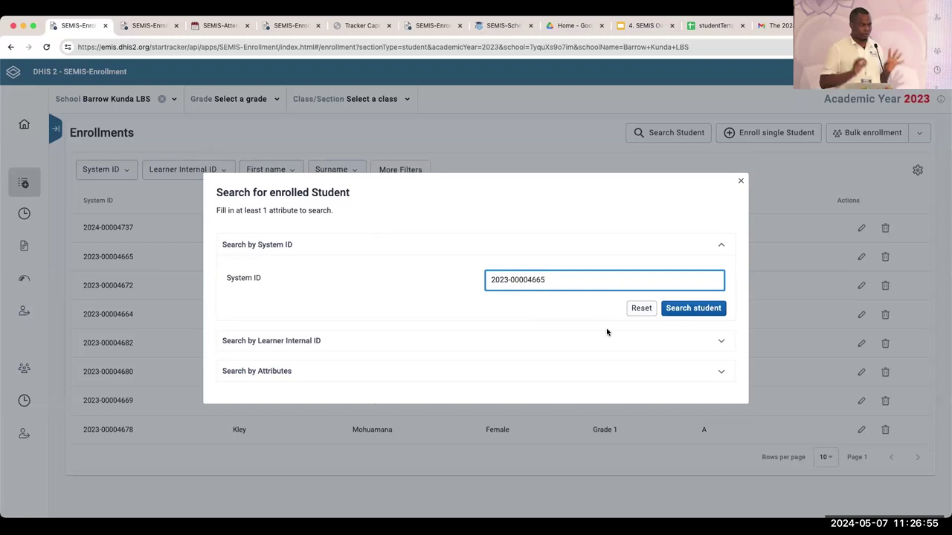
click(687, 315)
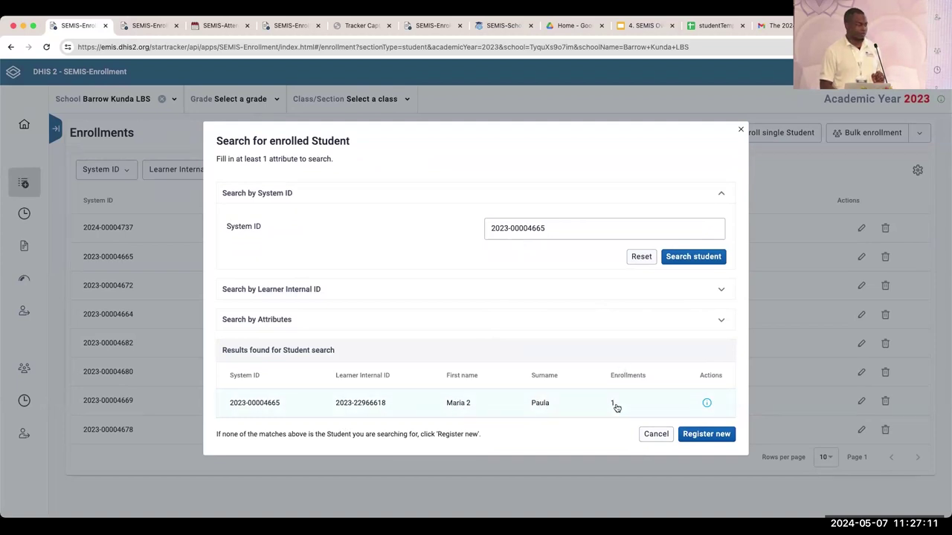
click(706, 403)
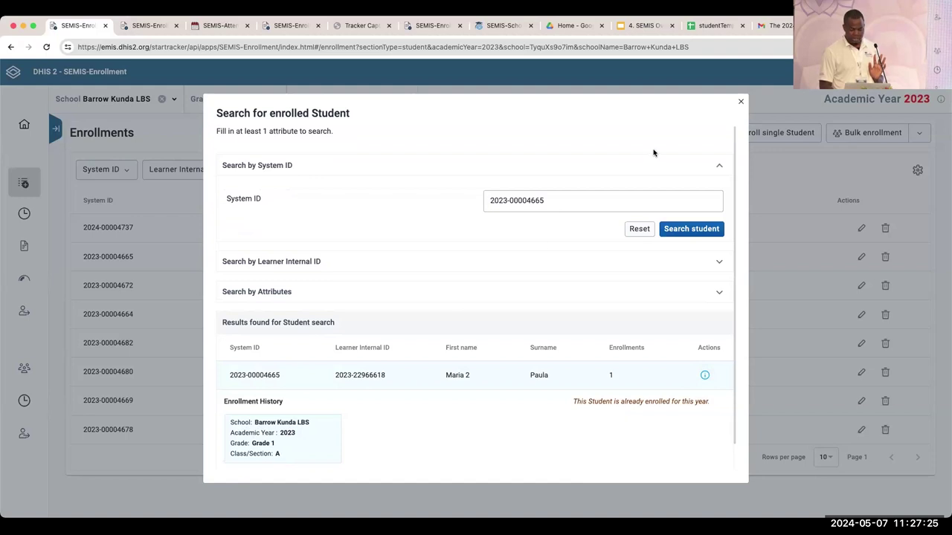
click(740, 101)
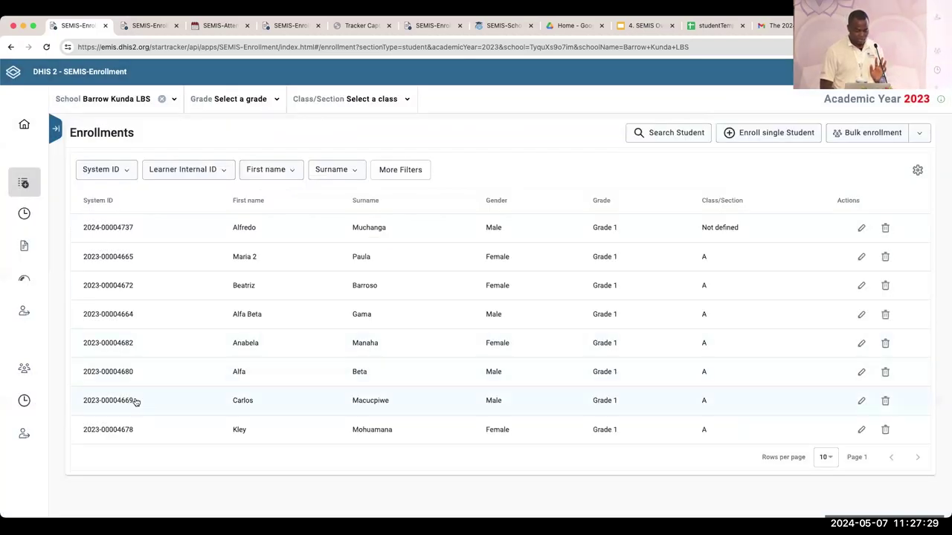
Step: Search by the System ID copied from the second-to-last listed student, view that student's enrollment history and close the search
drag(137, 400, 87, 400)
key(super+c)
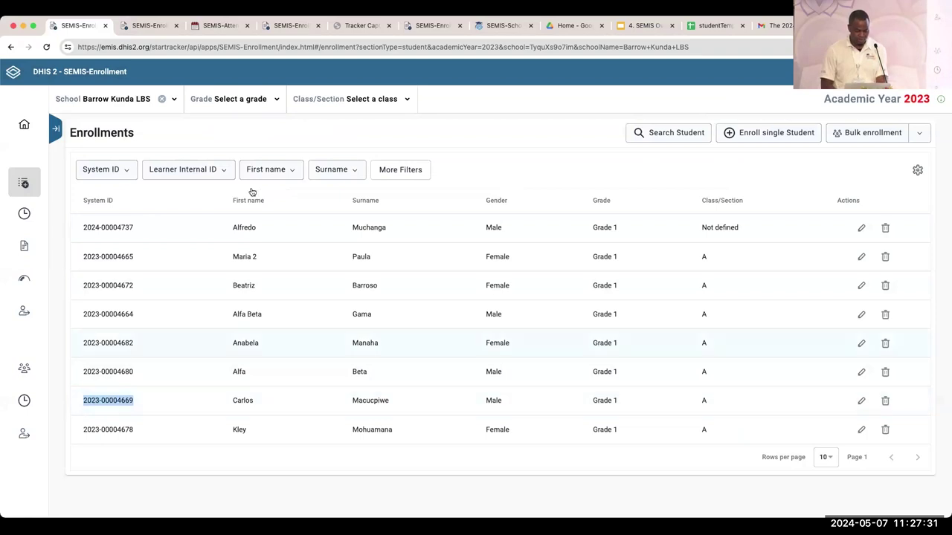
click(649, 132)
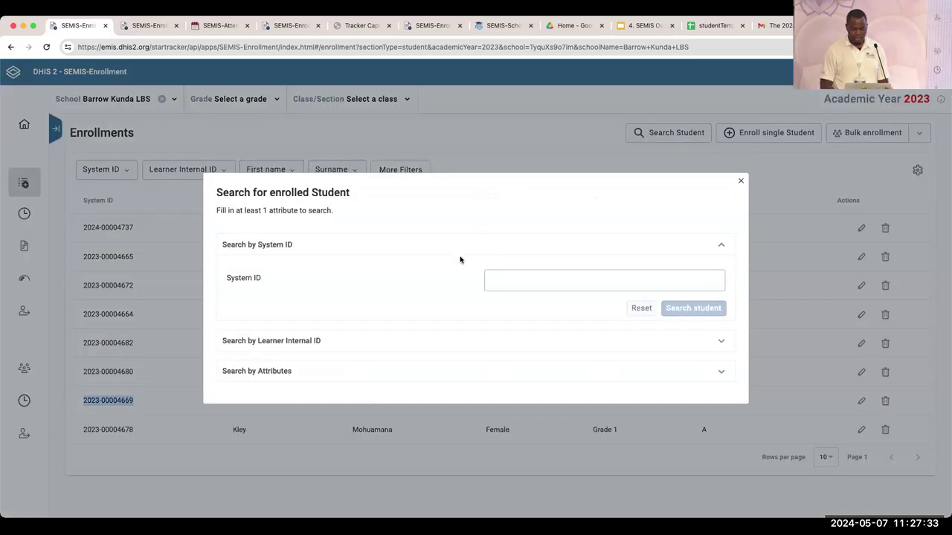
click(503, 281)
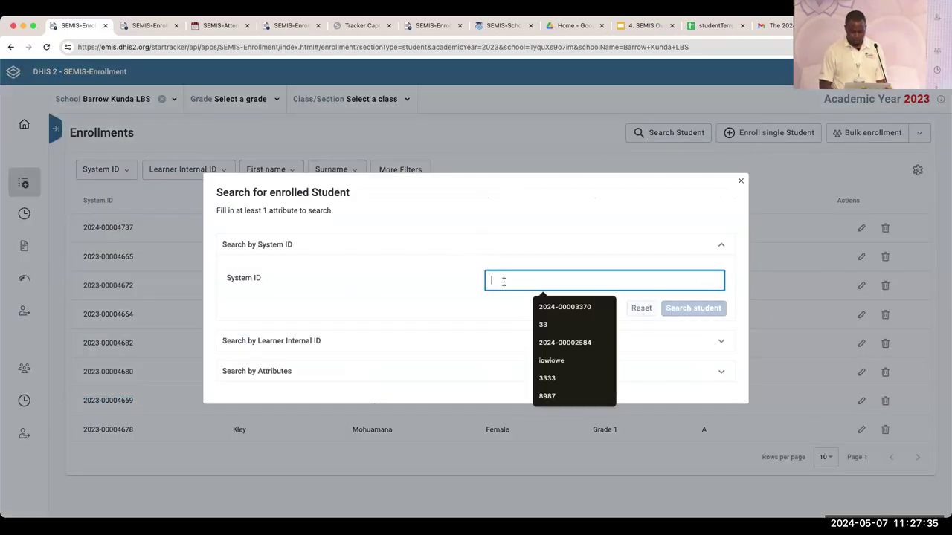
key(super+v)
key(Return)
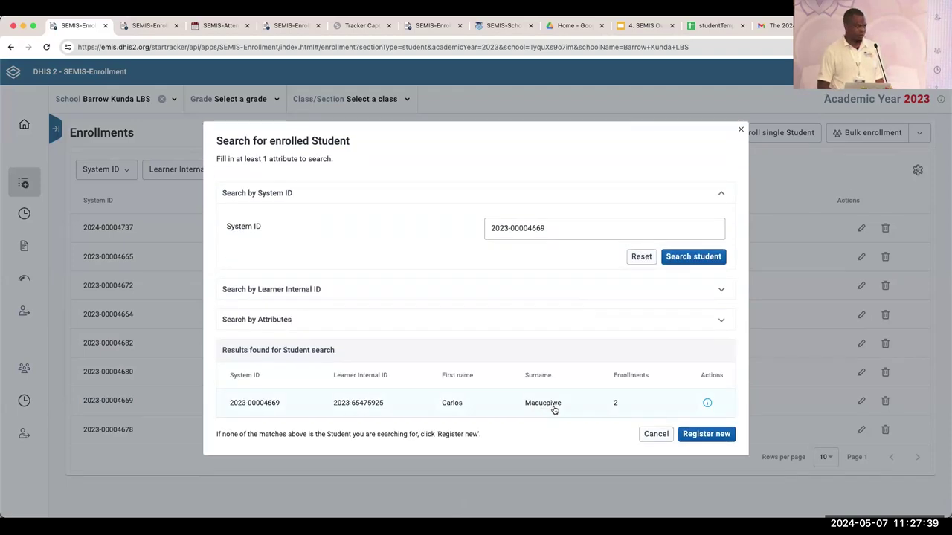
click(706, 402)
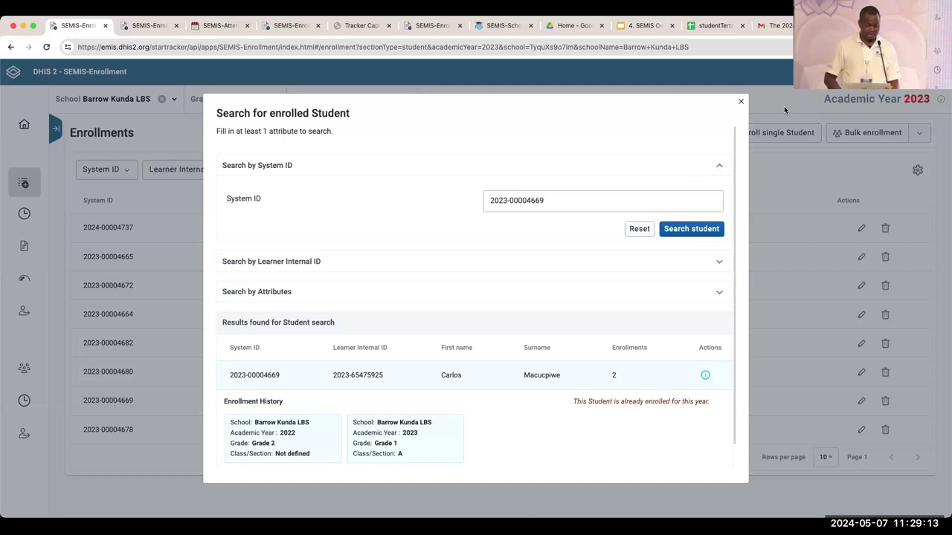
click(741, 102)
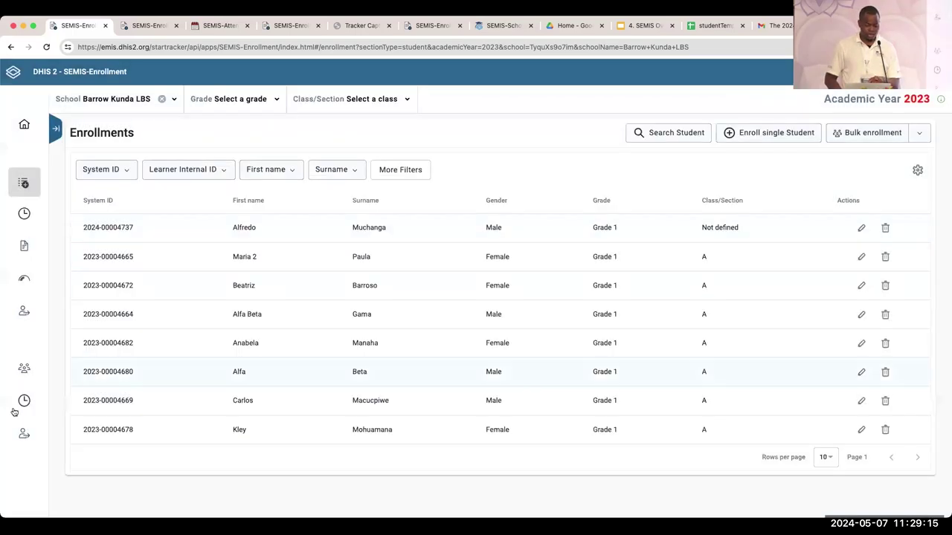
Step: Return to the SEMIS home page, view the staff registry module and go on to staff attendance
click(35, 130)
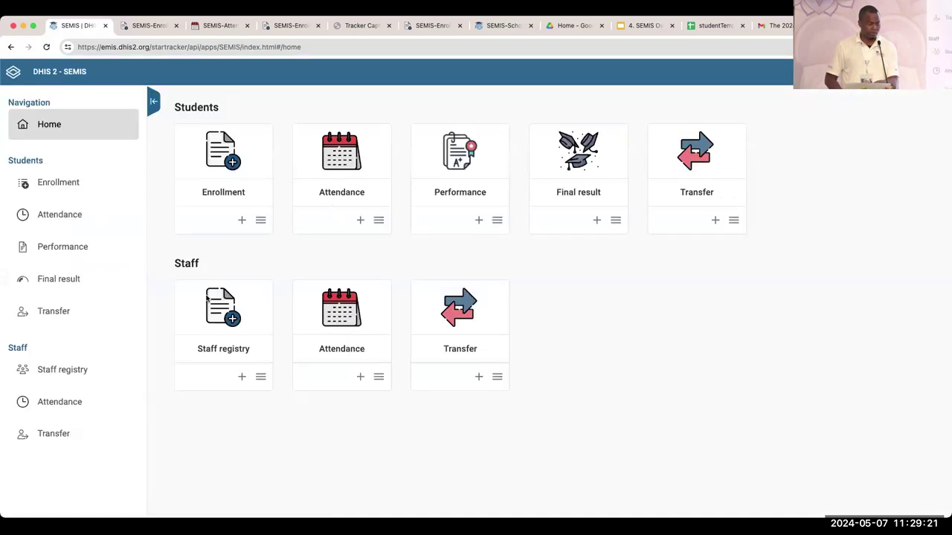
click(80, 371)
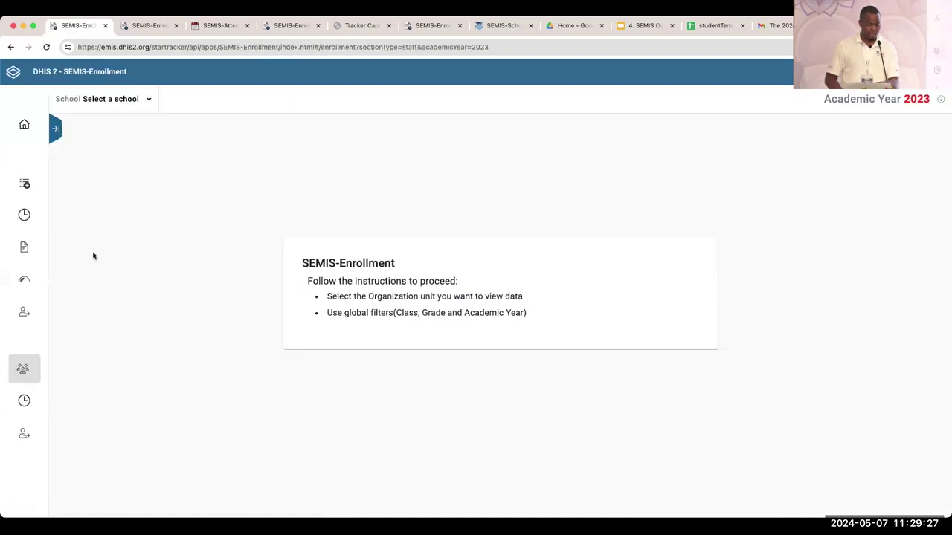
click(26, 400)
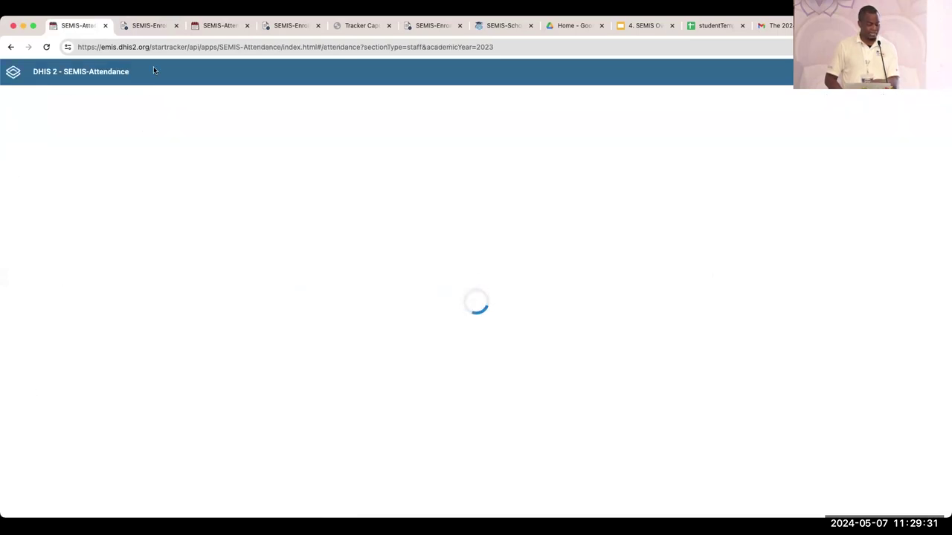
Step: Switch to the browser tab with Albion LBS student attendance and open attendance taking for 6 May 2024
click(220, 28)
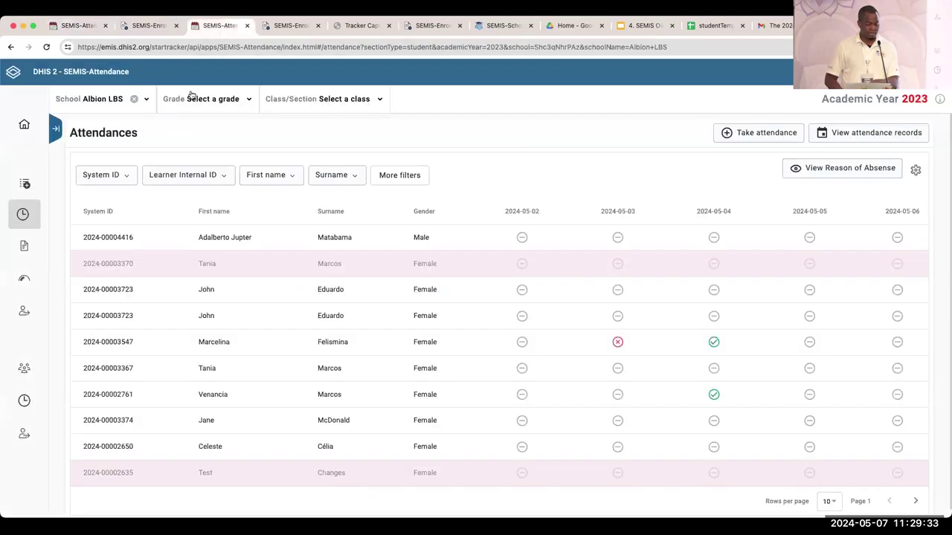
click(746, 134)
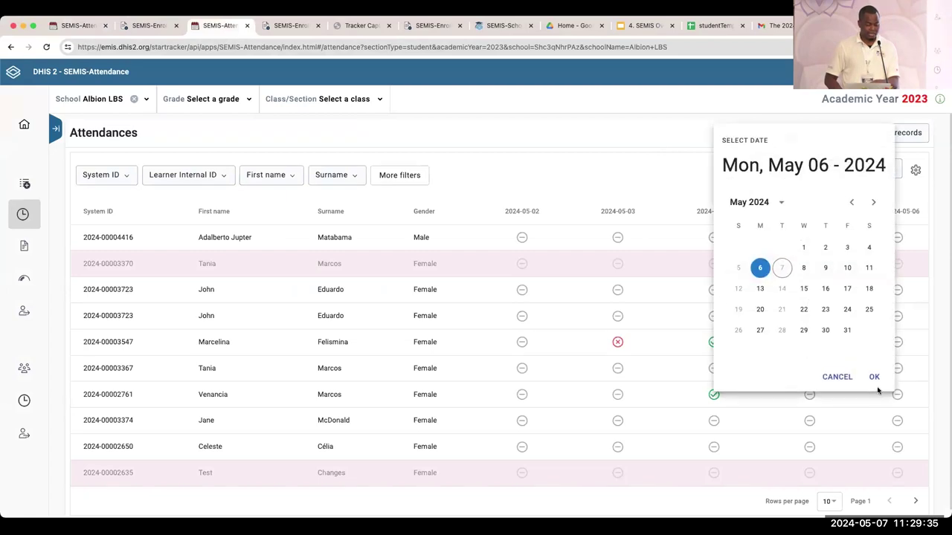
click(874, 381)
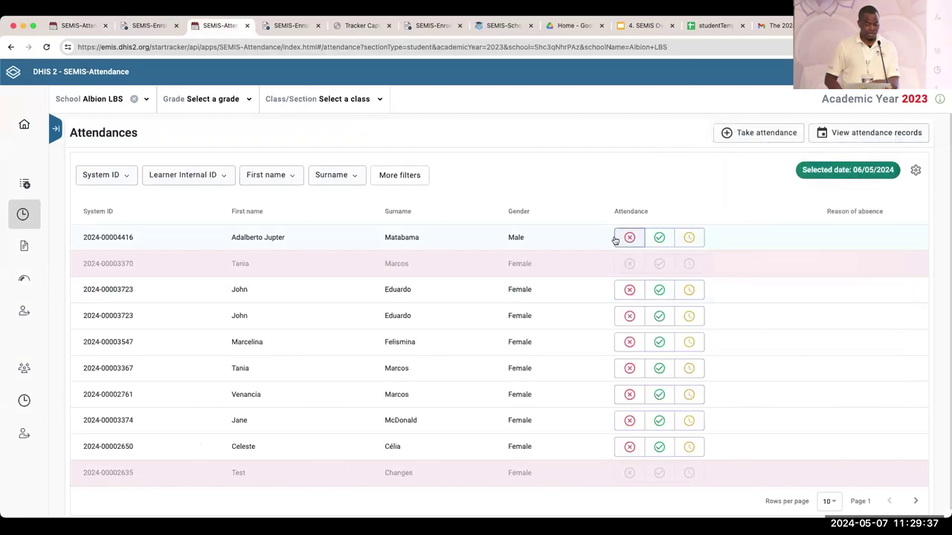
Step: Go back to the staff attendance browser tab and select the school Barrow Kunda LBS
click(171, 27)
click(89, 29)
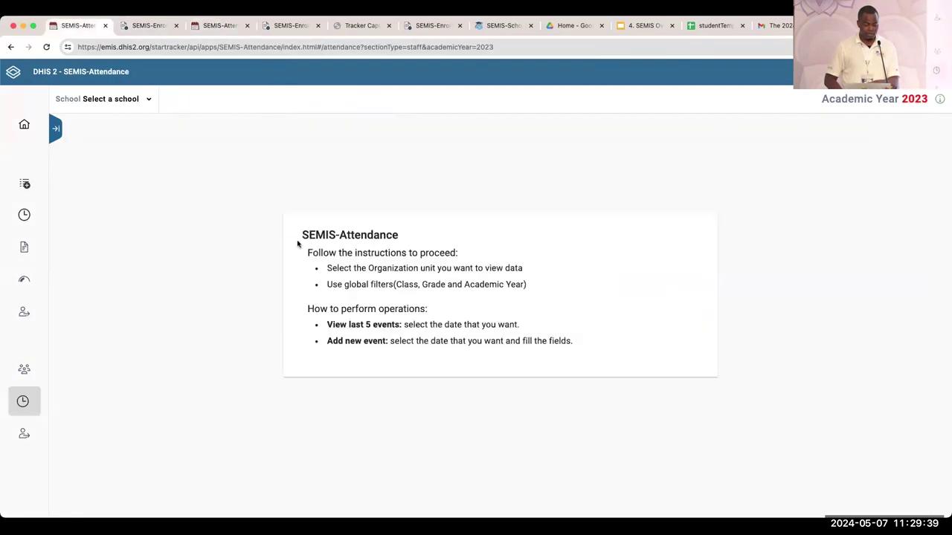
click(117, 99)
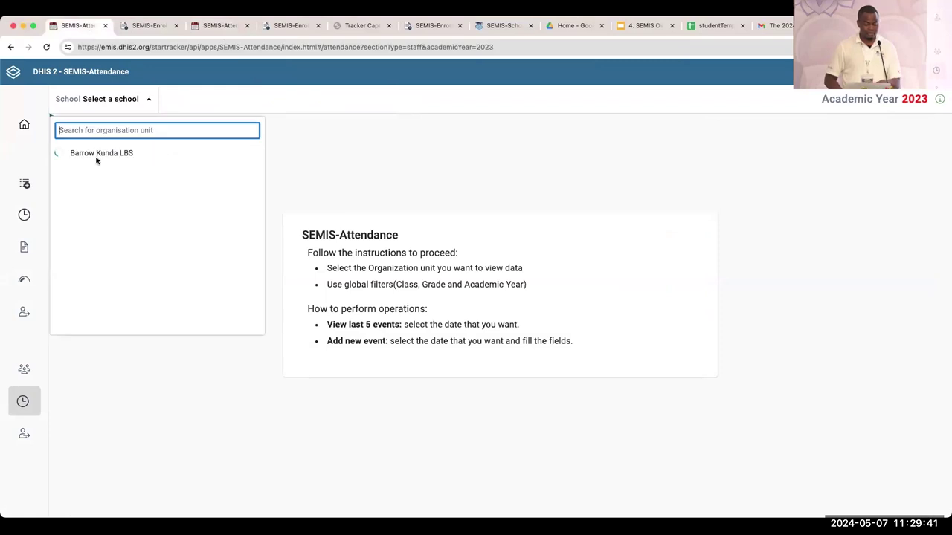
click(97, 154)
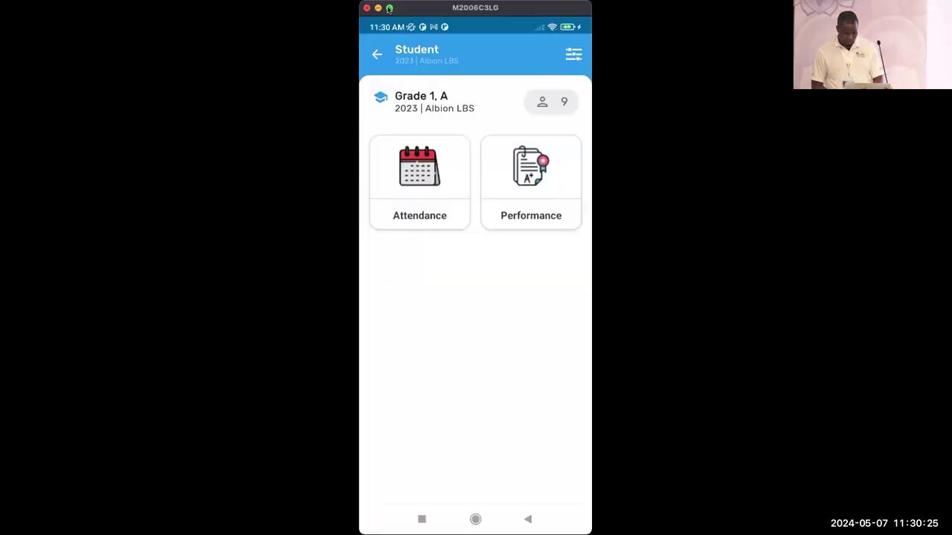
Step: Enlarge the mirrored phone window showing the mobile student module and collapse its year, school, grade and class filters
click(389, 8)
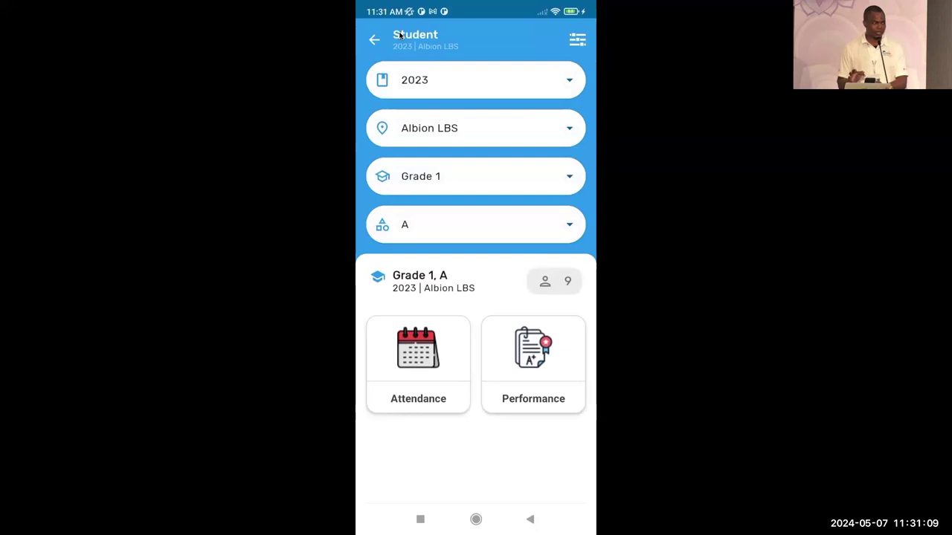
click(400, 35)
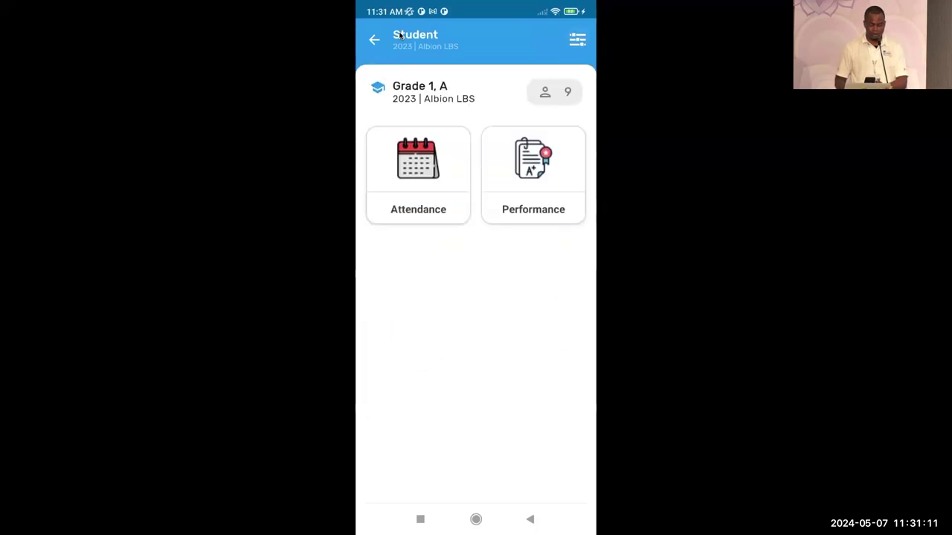